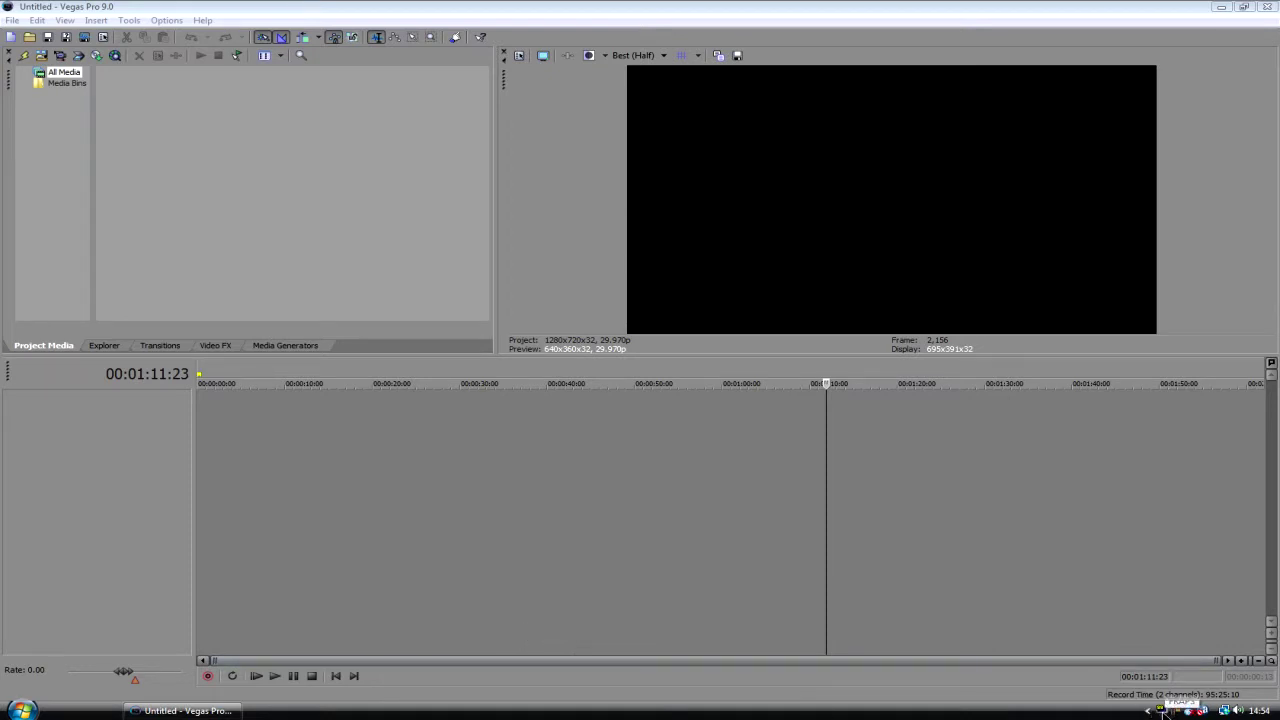
- Open Fraps from the tray and review its General, FPS, Movies and Screenshots settings pages
click(1163, 711)
drag(786, 294, 606, 286)
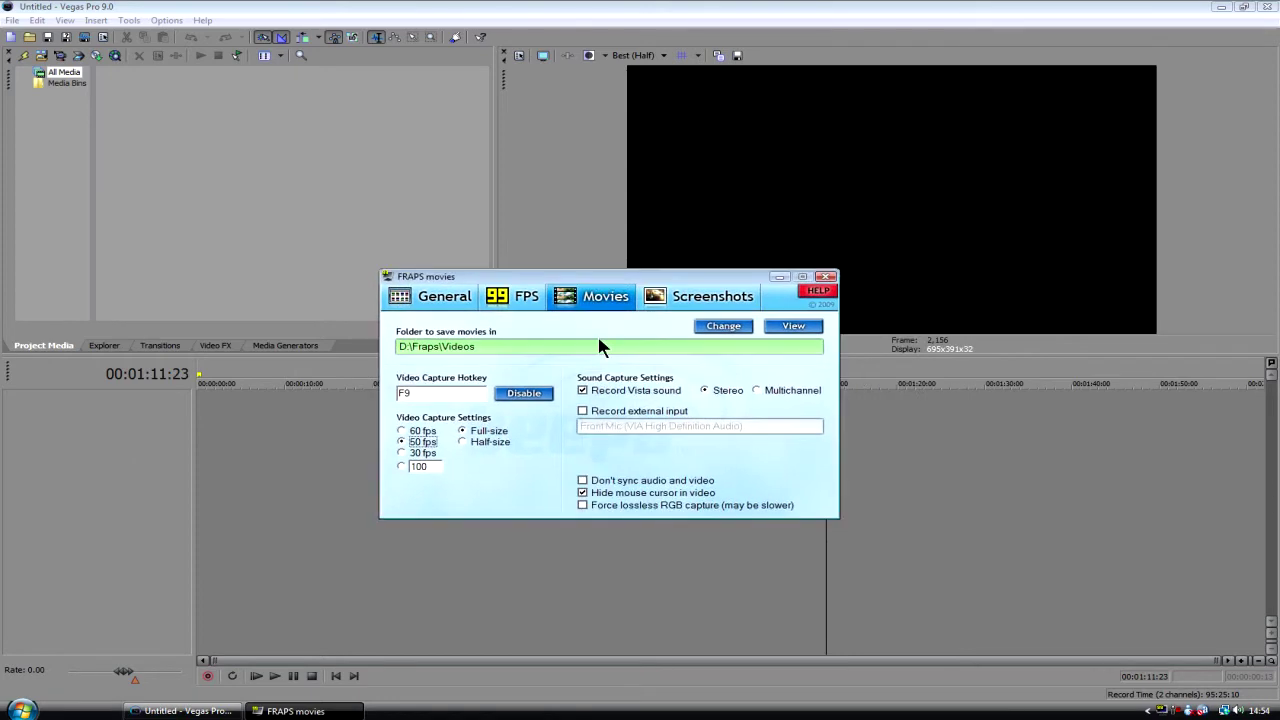
click(456, 307)
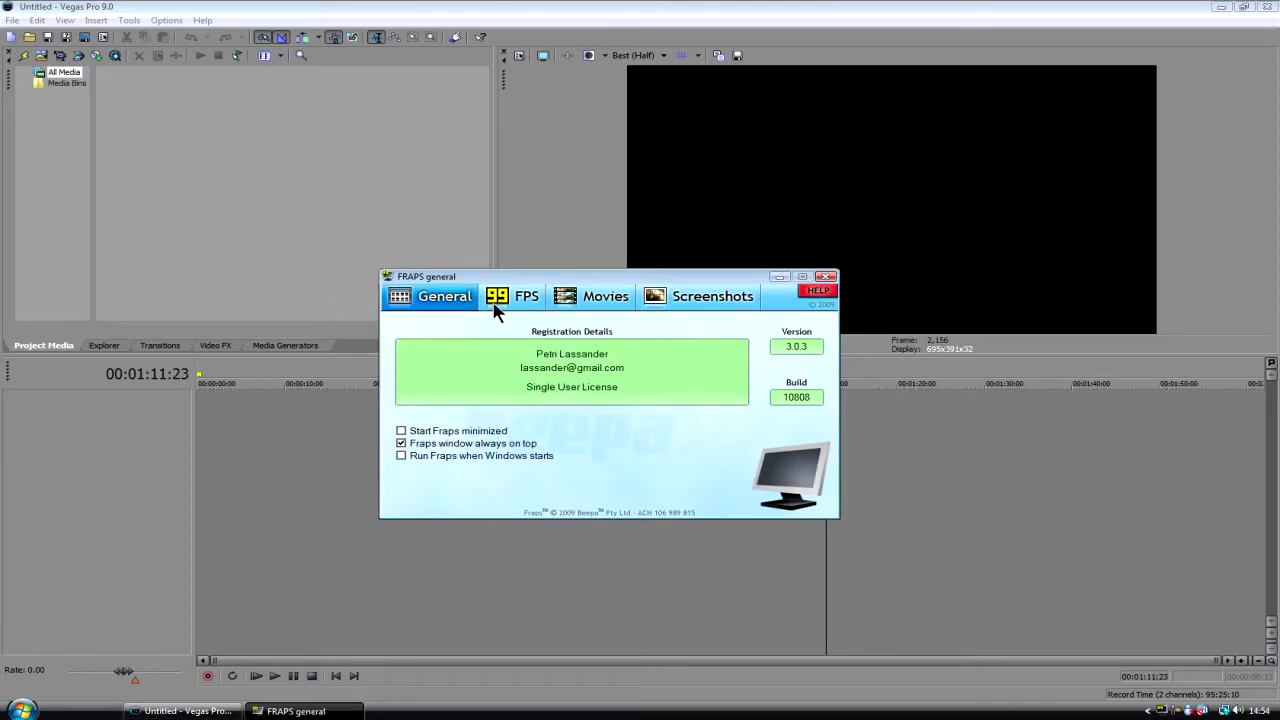
click(499, 309)
click(570, 300)
click(662, 302)
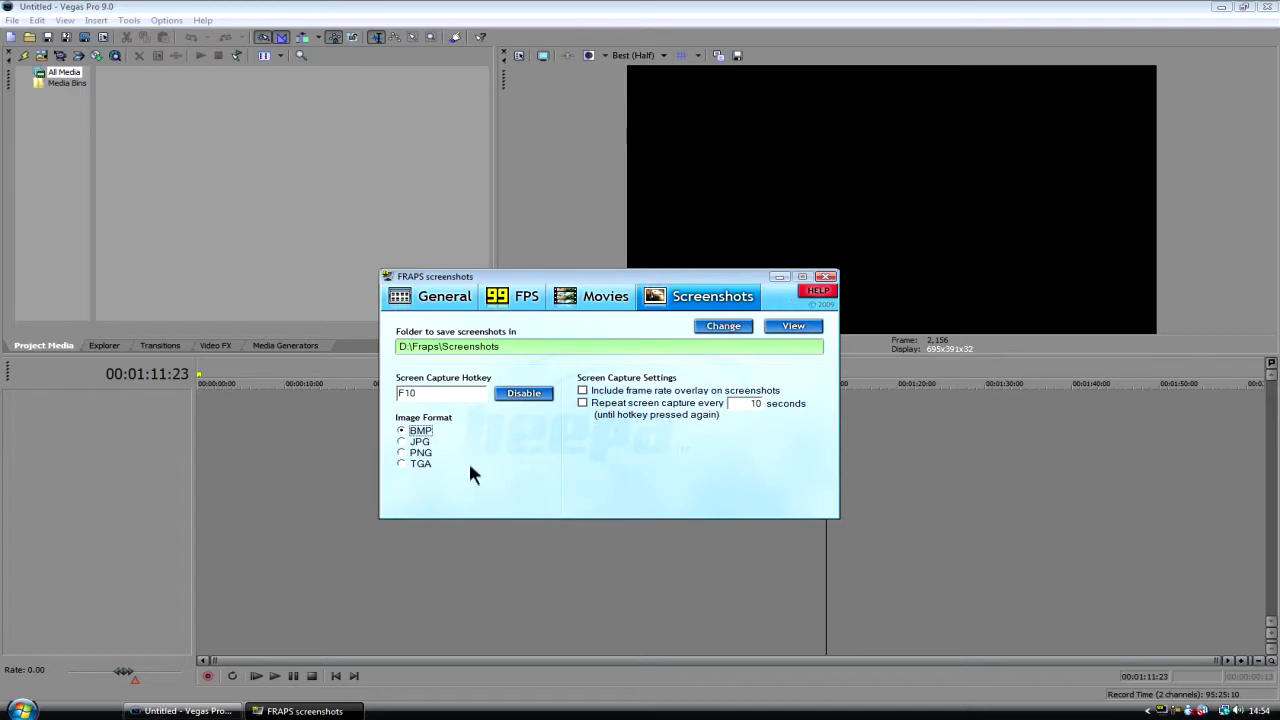
- Set Fraps movie capture to Full-size at 60 fps
click(528, 300)
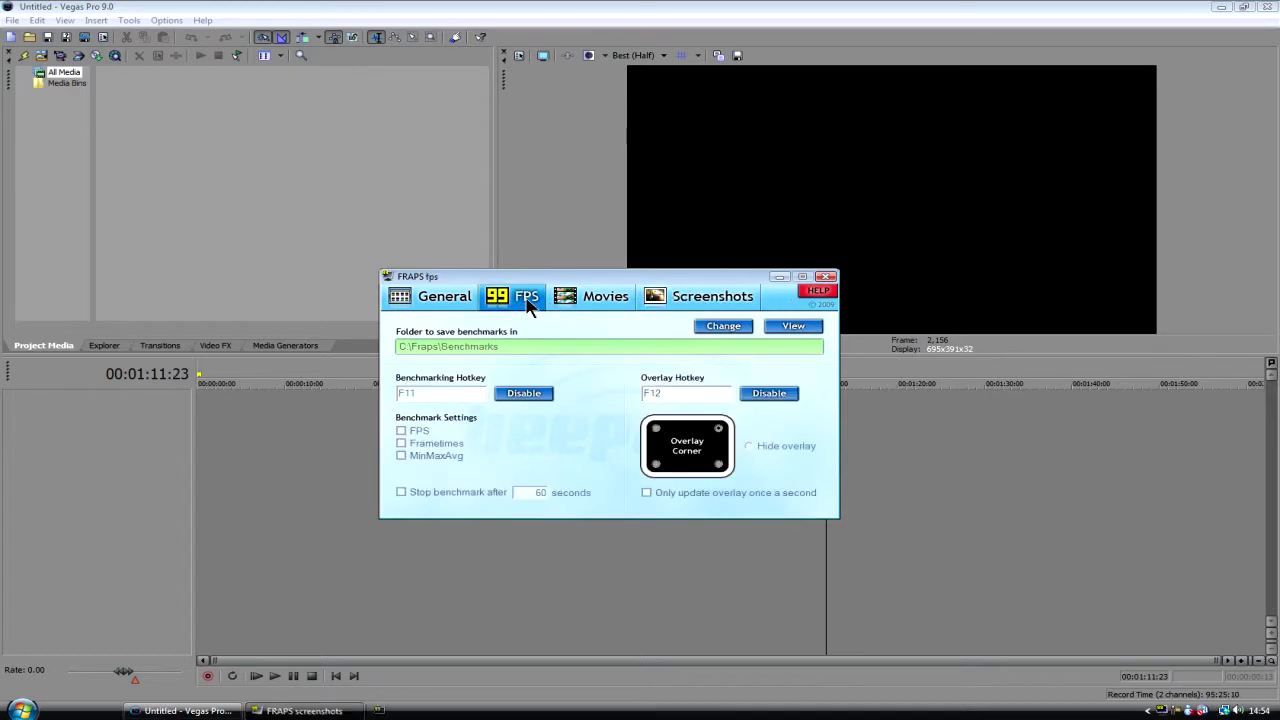
click(580, 305)
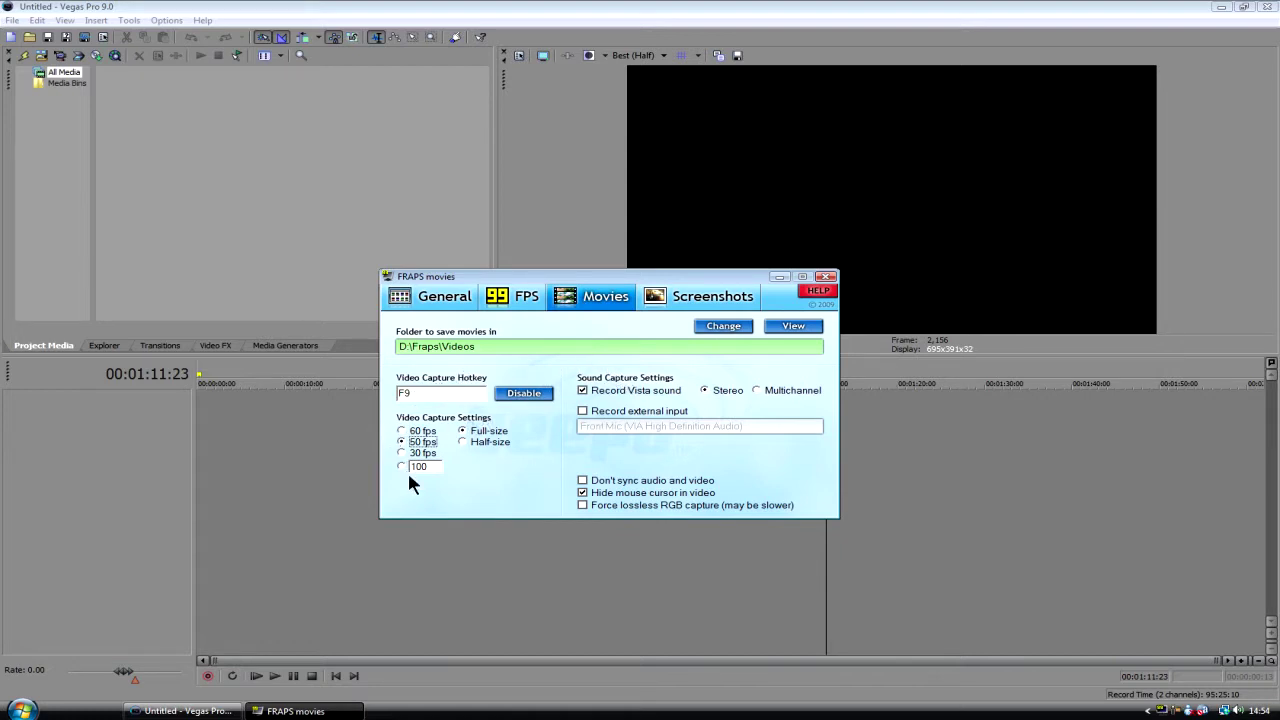
click(462, 431)
key(Up)
key(Up)
click(779, 277)
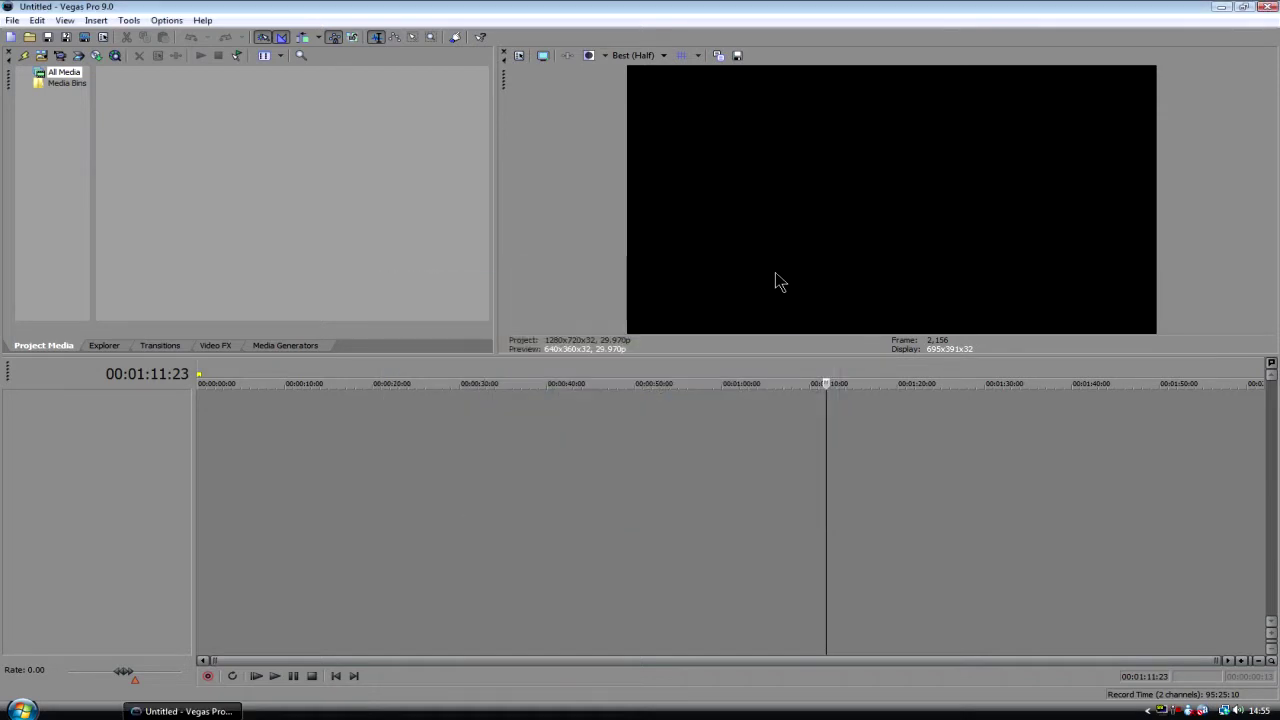
click(290, 465)
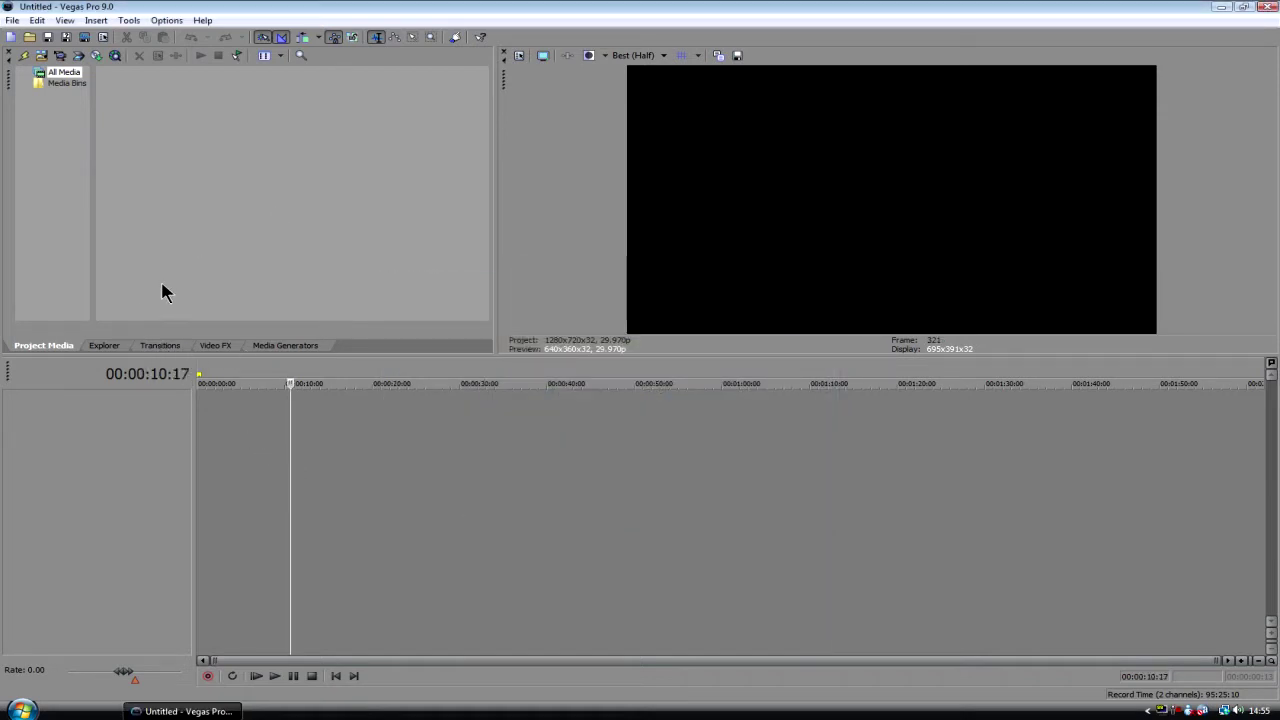
click(102, 347)
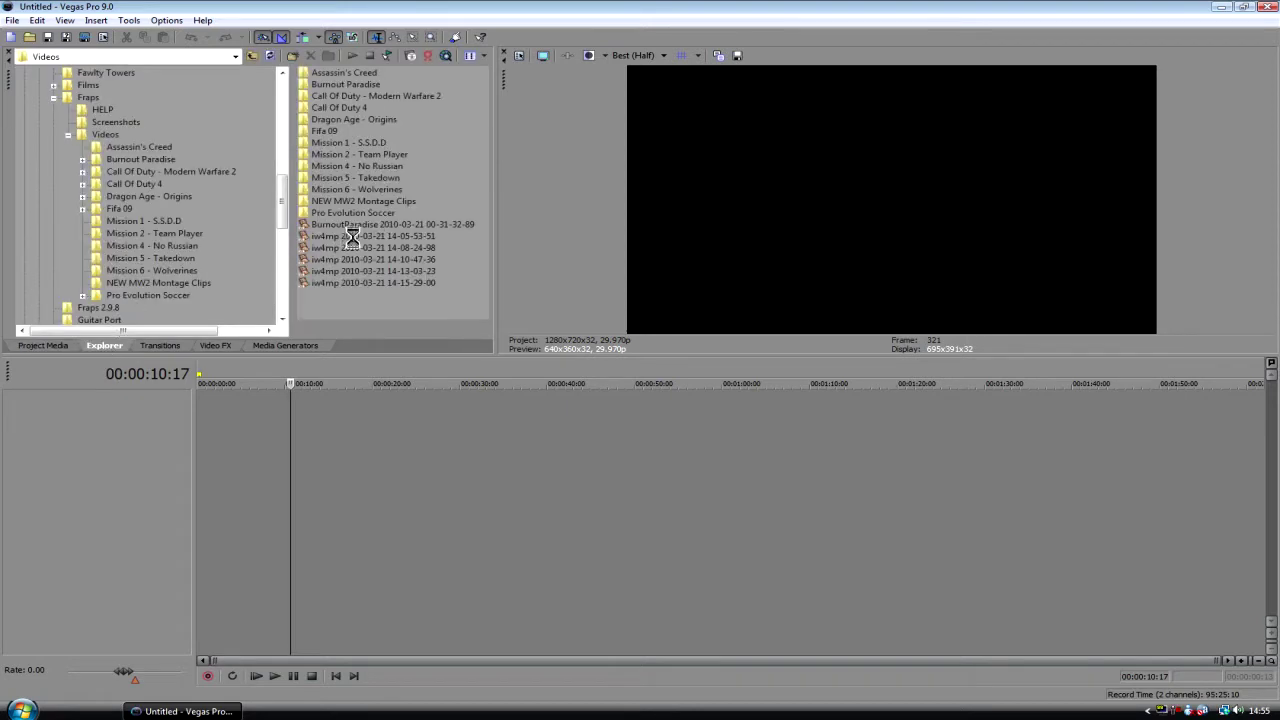
drag(356, 237, 168, 470)
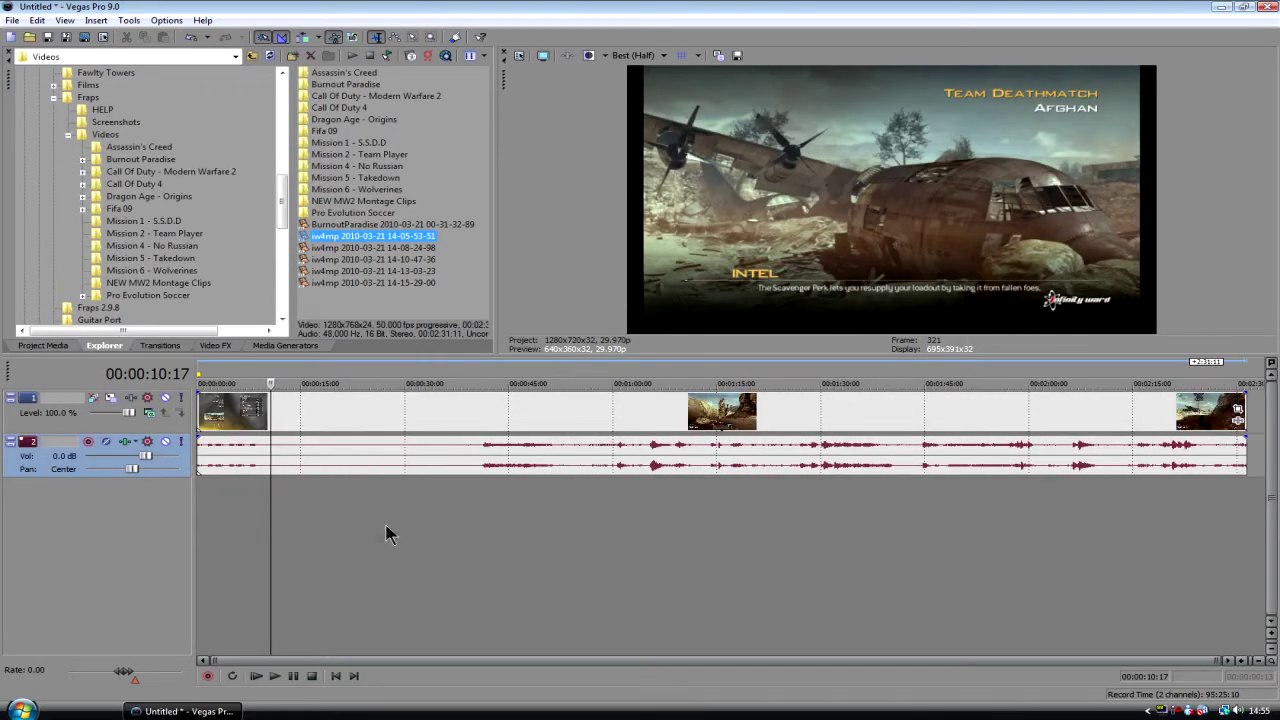
- Scrub the clip at 00:00:33:01, 00:00:48:06 and 00:01:15:01, enlarging the preview area
click(428, 529)
click(530, 530)
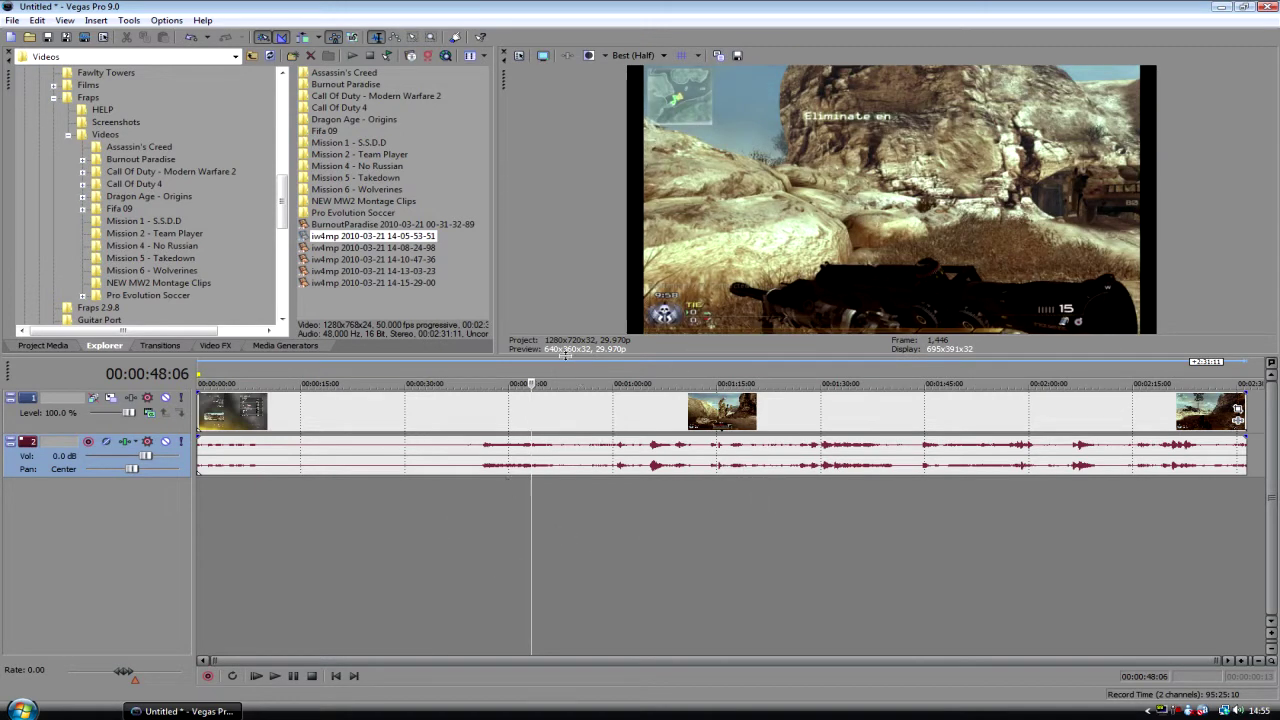
drag(565, 354, 565, 372)
drag(496, 307, 476, 307)
click(716, 550)
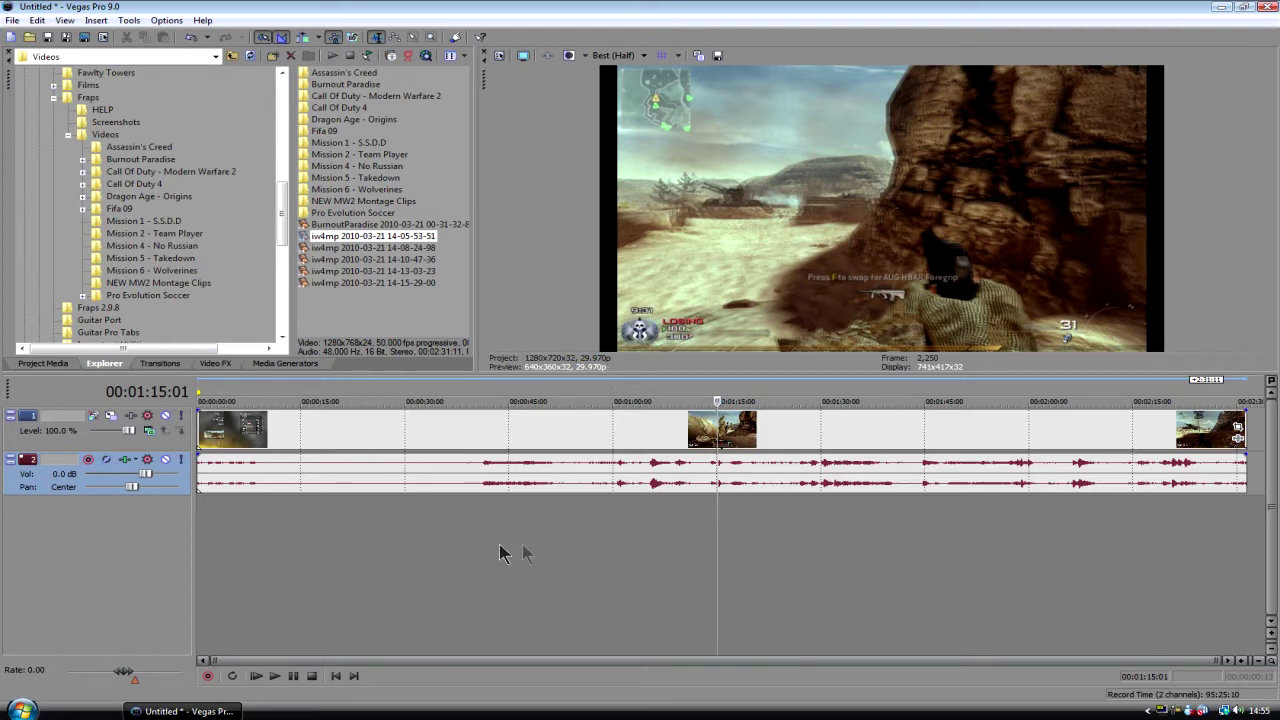
- Split the clip at 00:00:49:22, delete the opening part, and slide the rest to 0:00
click(543, 552)
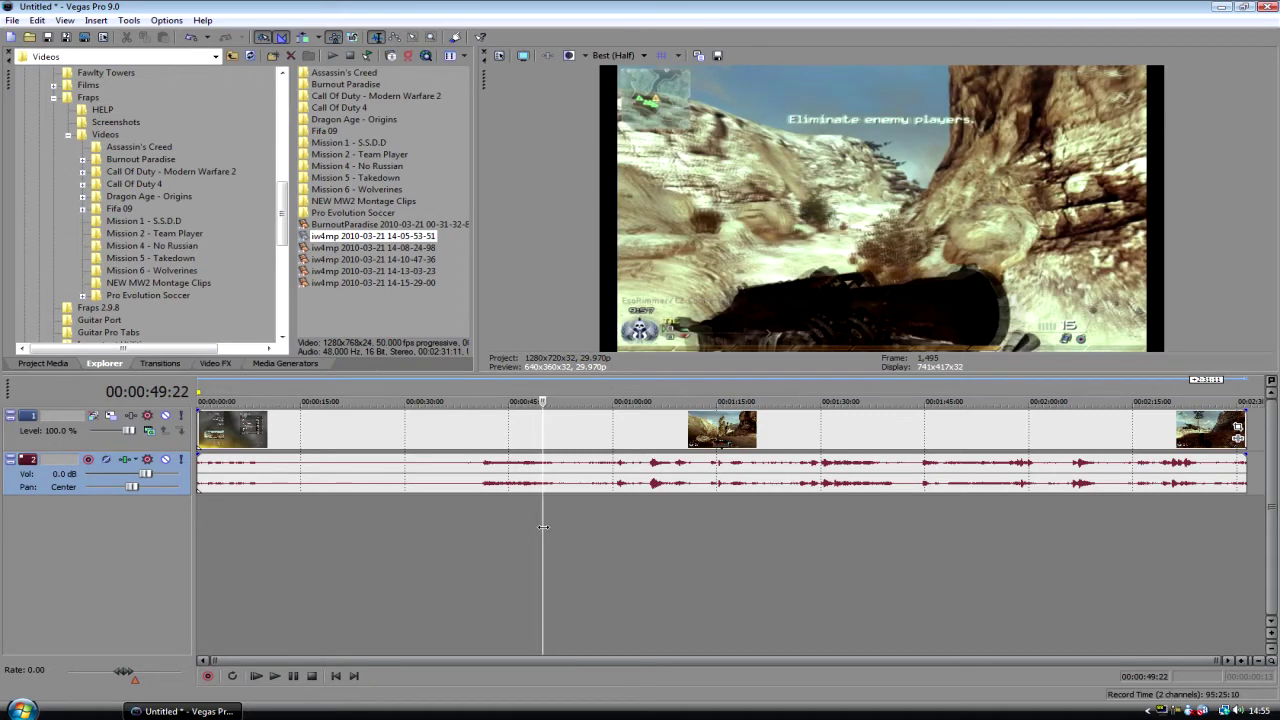
key(s)
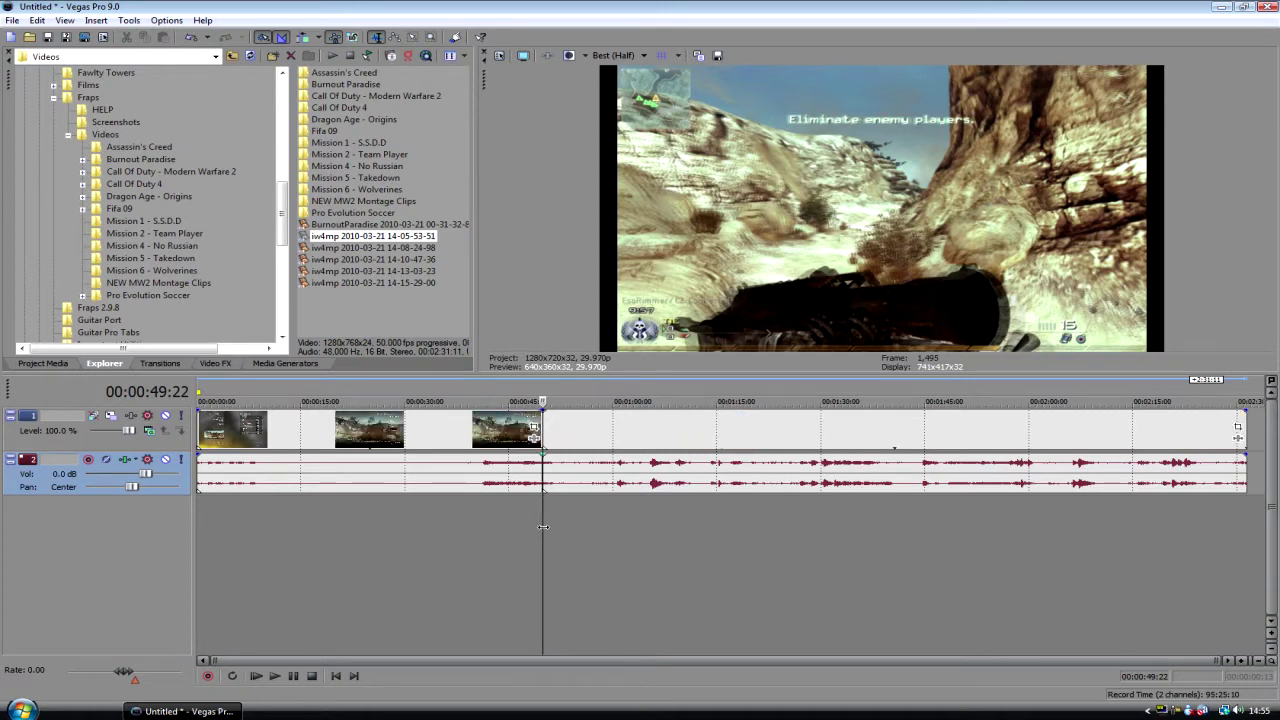
click(464, 476)
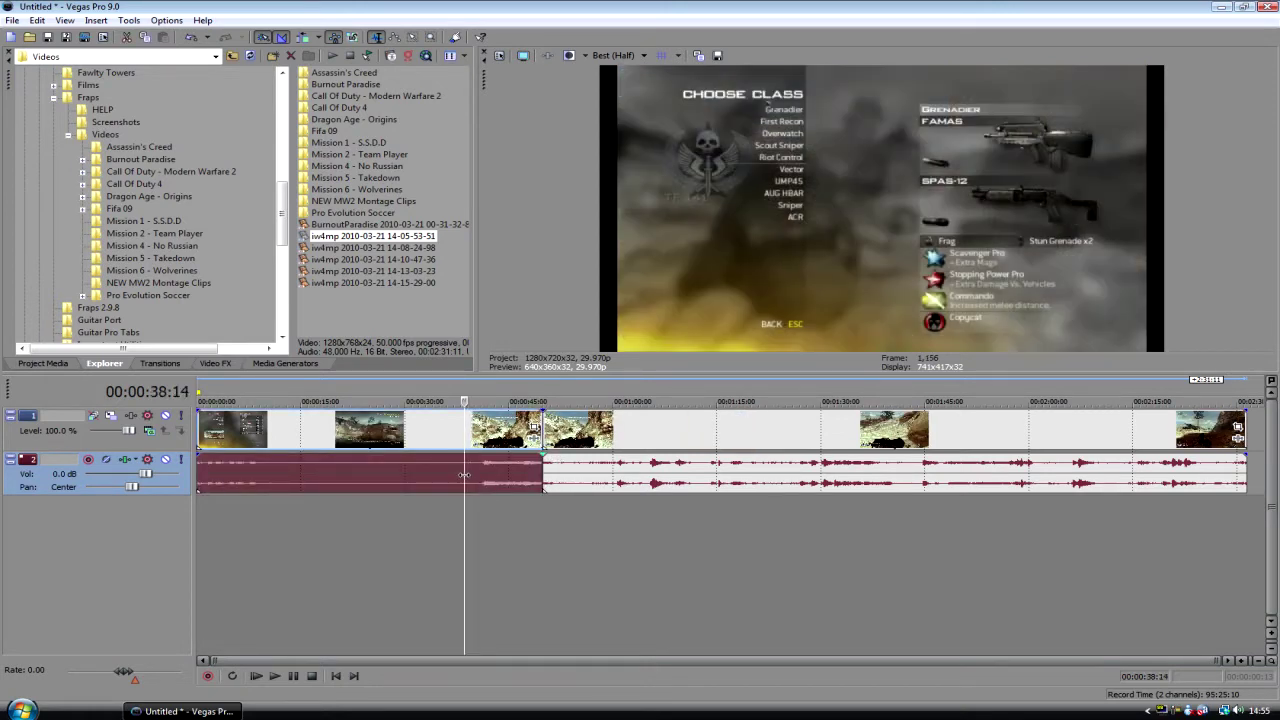
key(Delete)
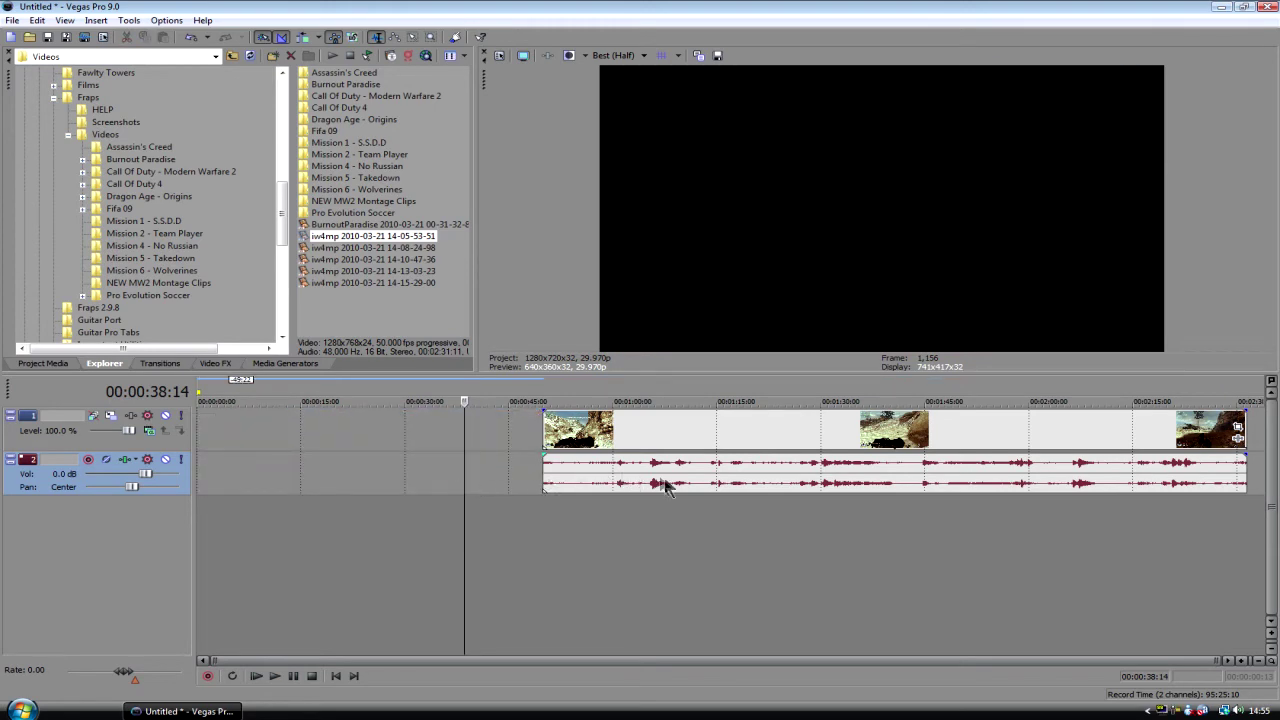
drag(667, 487, 290, 489)
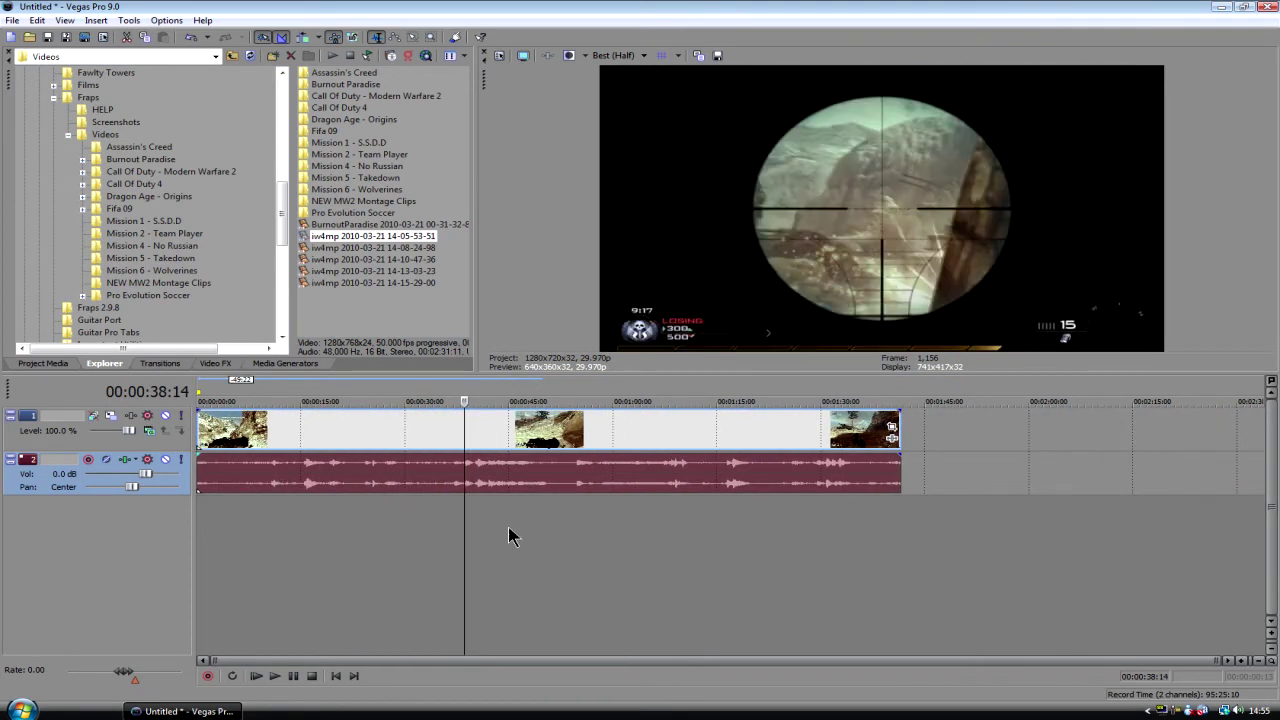
- Cut off everything after 00:00:38:14 and trim the clip's end a little shorter
key(s)
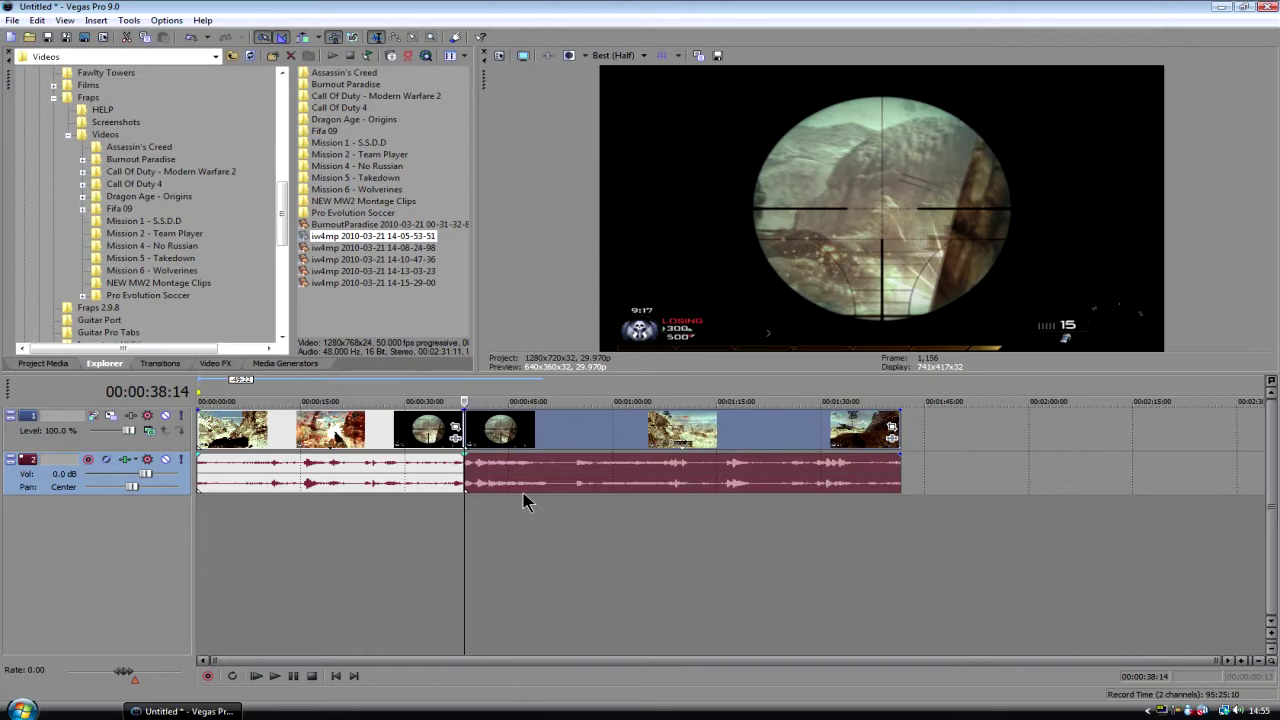
key(Delete)
click(327, 544)
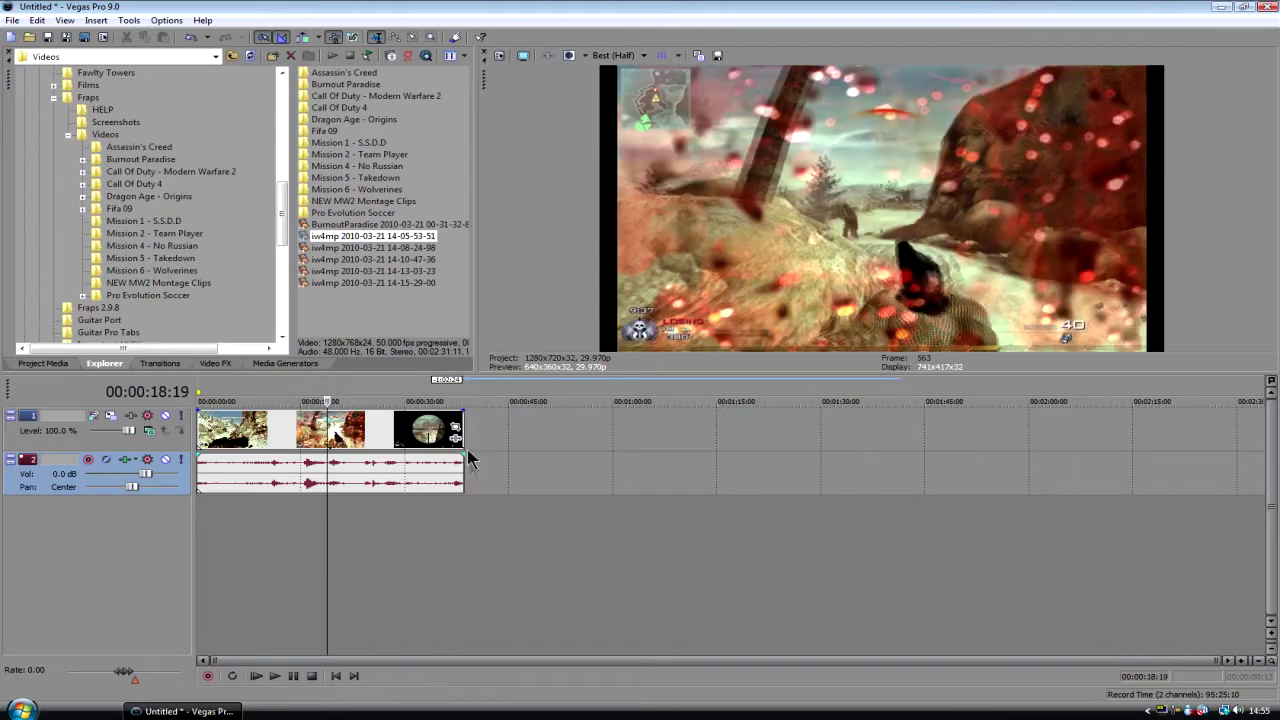
drag(462, 440, 400, 430)
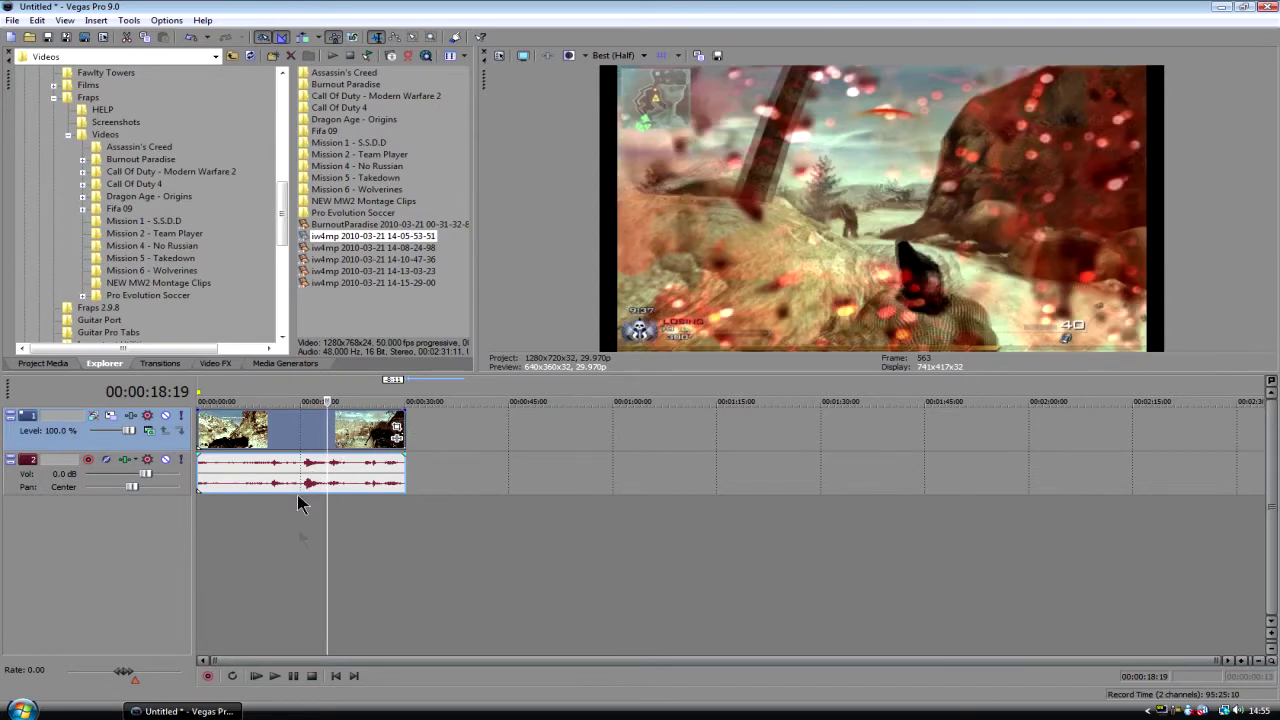
click(268, 545)
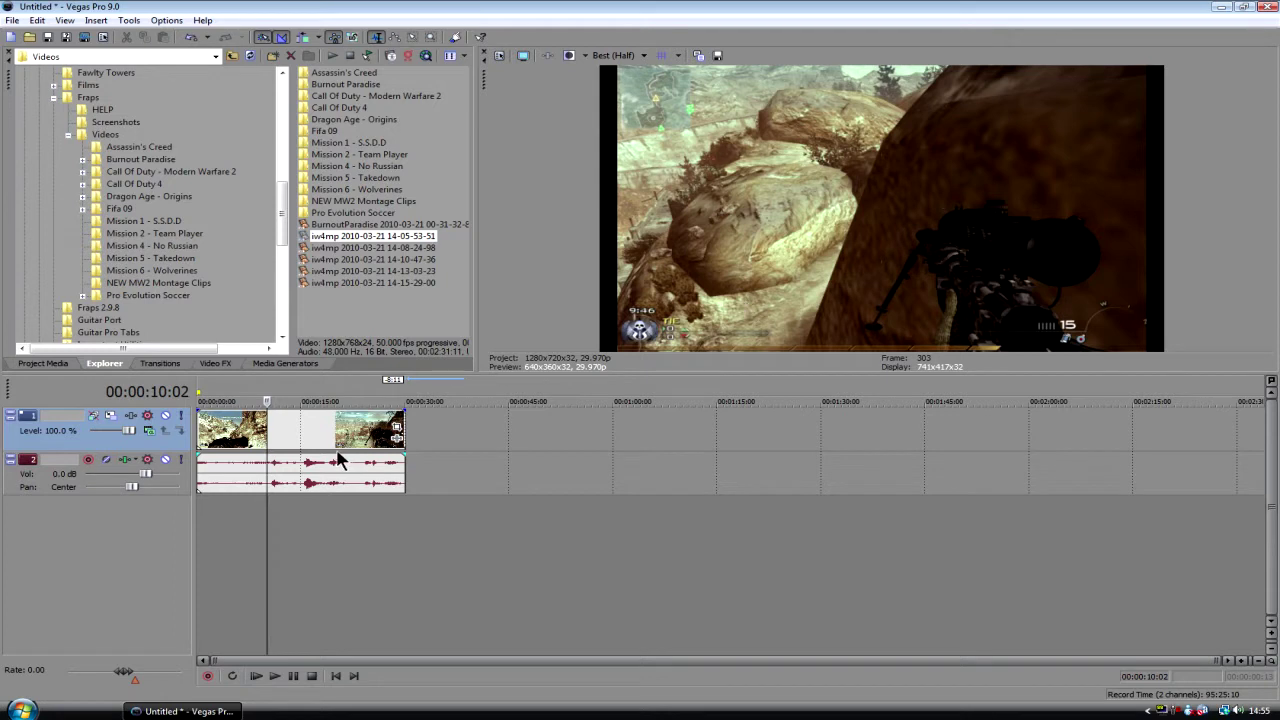
- Uncheck Maintain Aspect Ratio in the clip's Switches, then bring up Project Properties
right_click(286, 435)
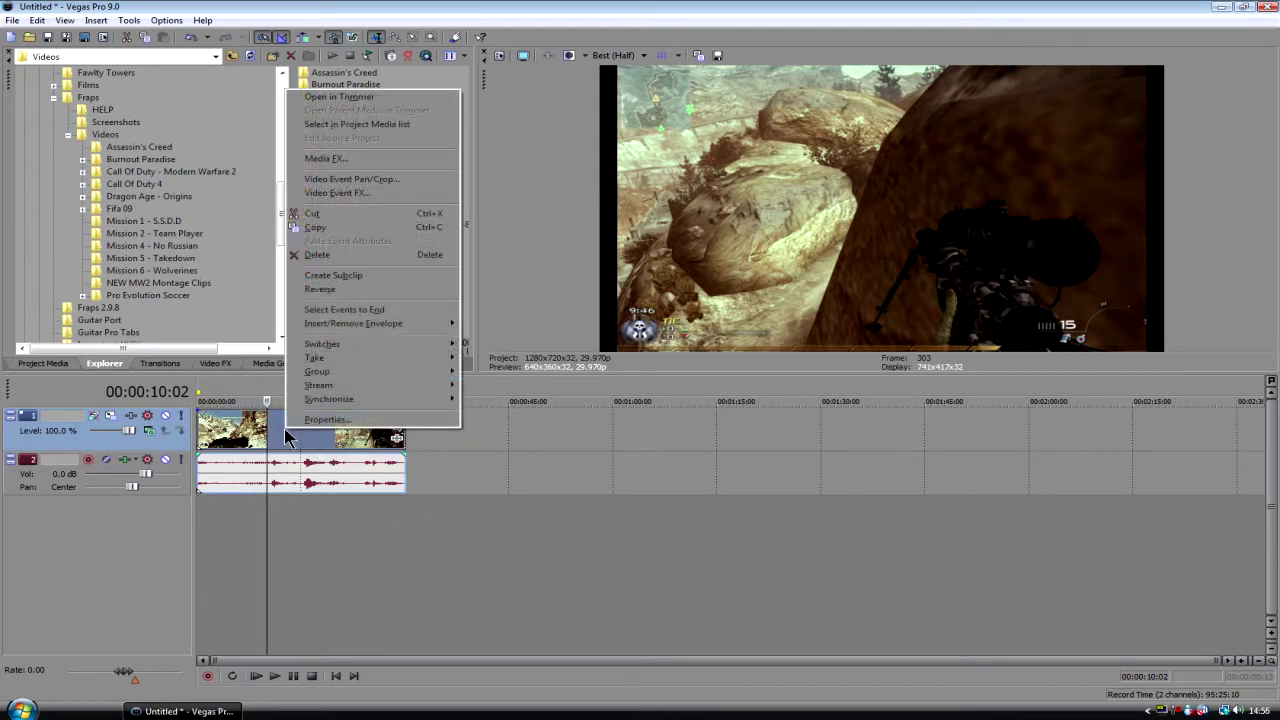
mouse_move(313, 350)
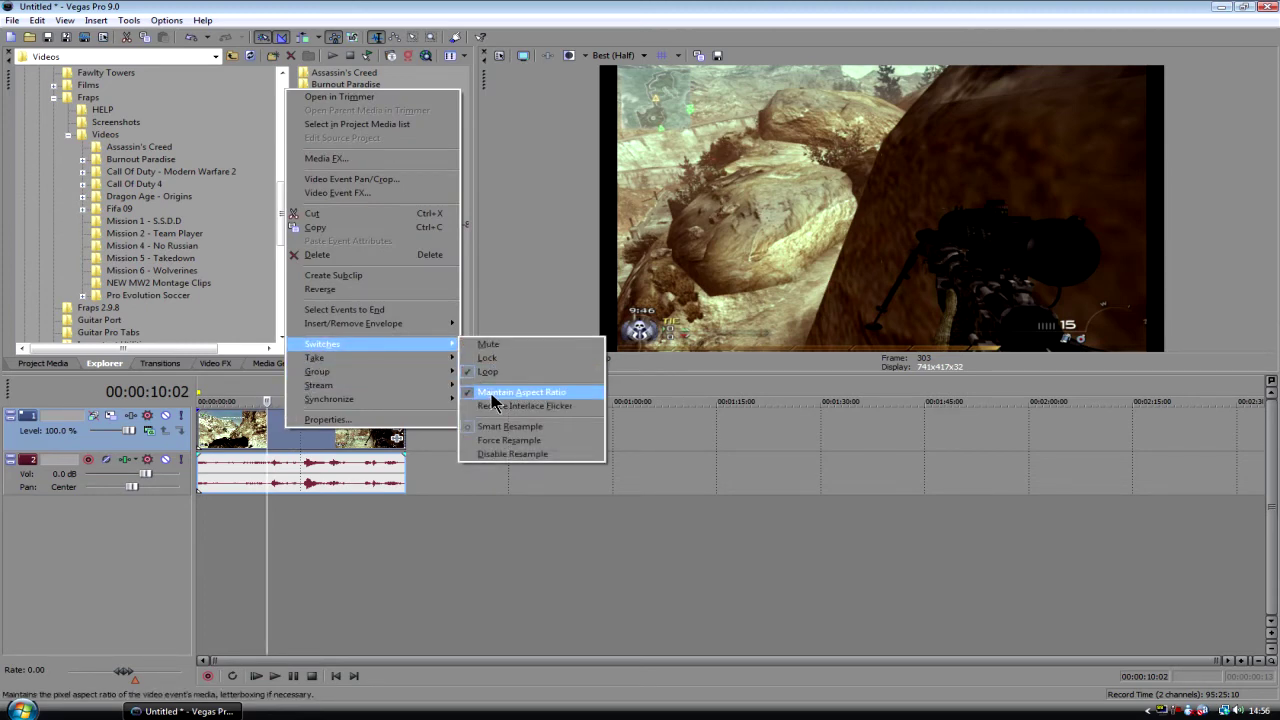
click(491, 397)
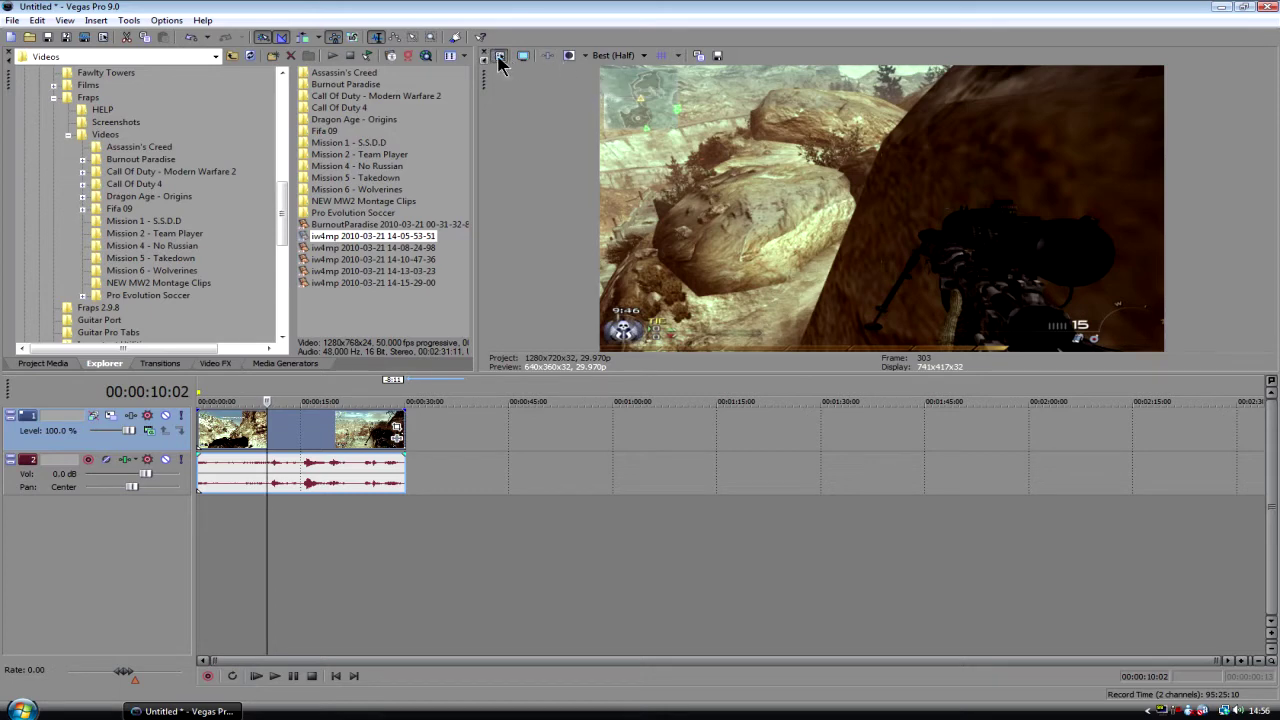
click(500, 62)
- Review the Video, Audio, Summary and Audio CD project settings, cancel, and park the playhead near 16 seconds
drag(558, 119, 557, 142)
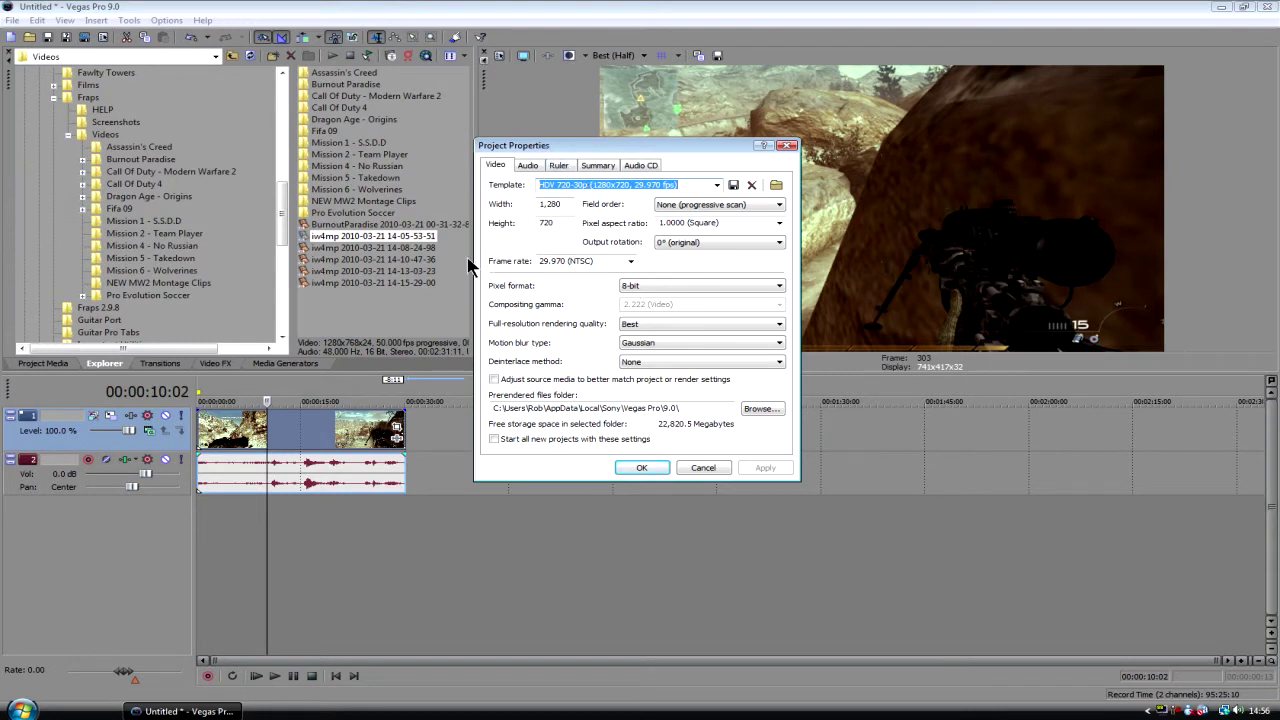
click(525, 164)
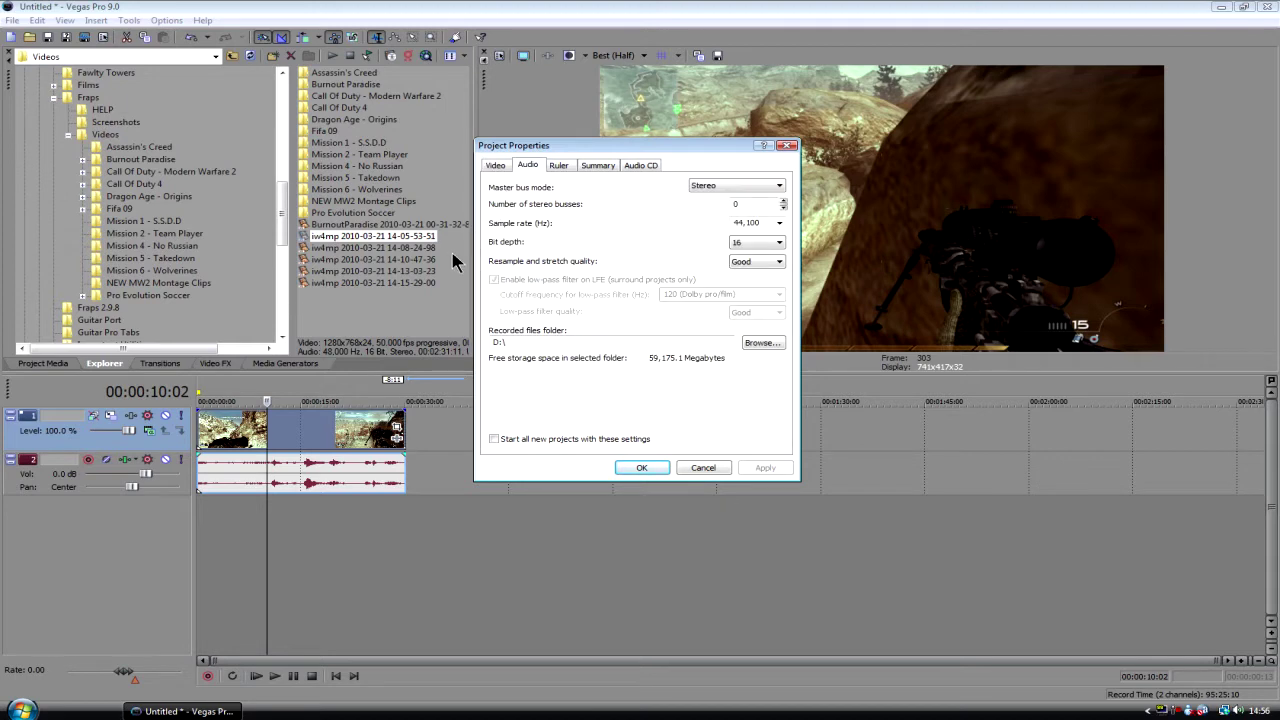
click(598, 167)
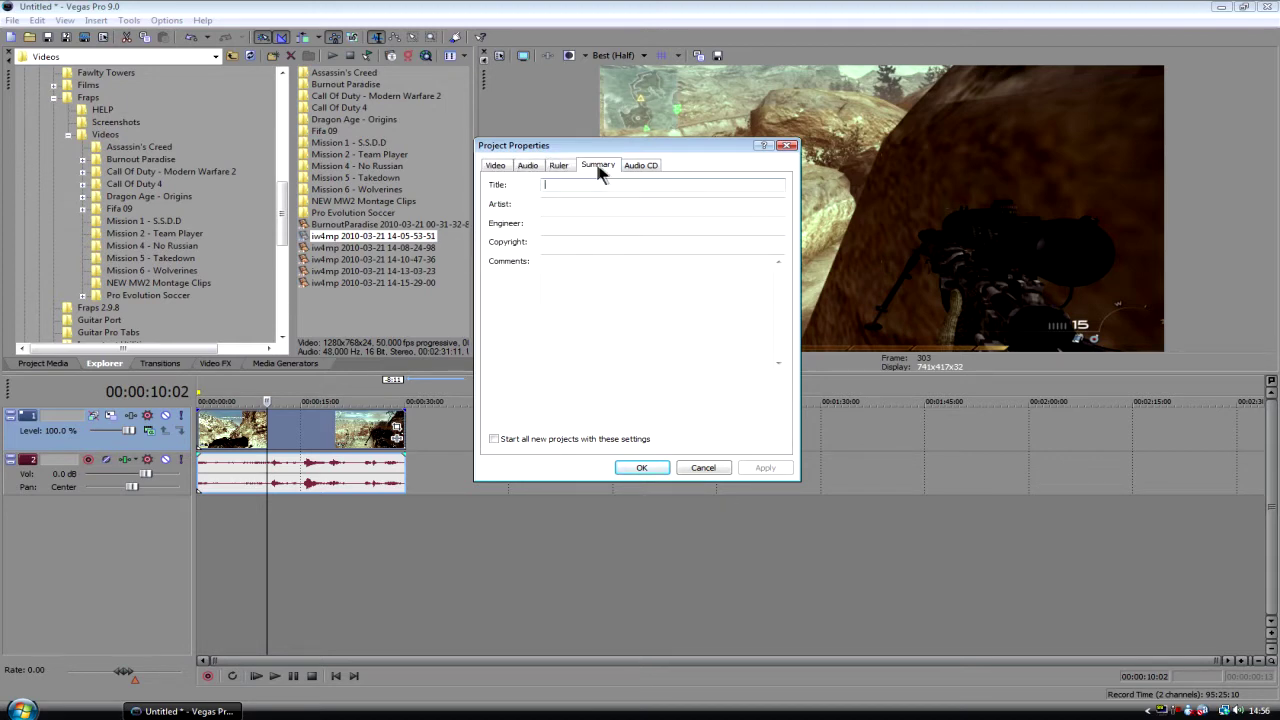
click(638, 165)
click(495, 165)
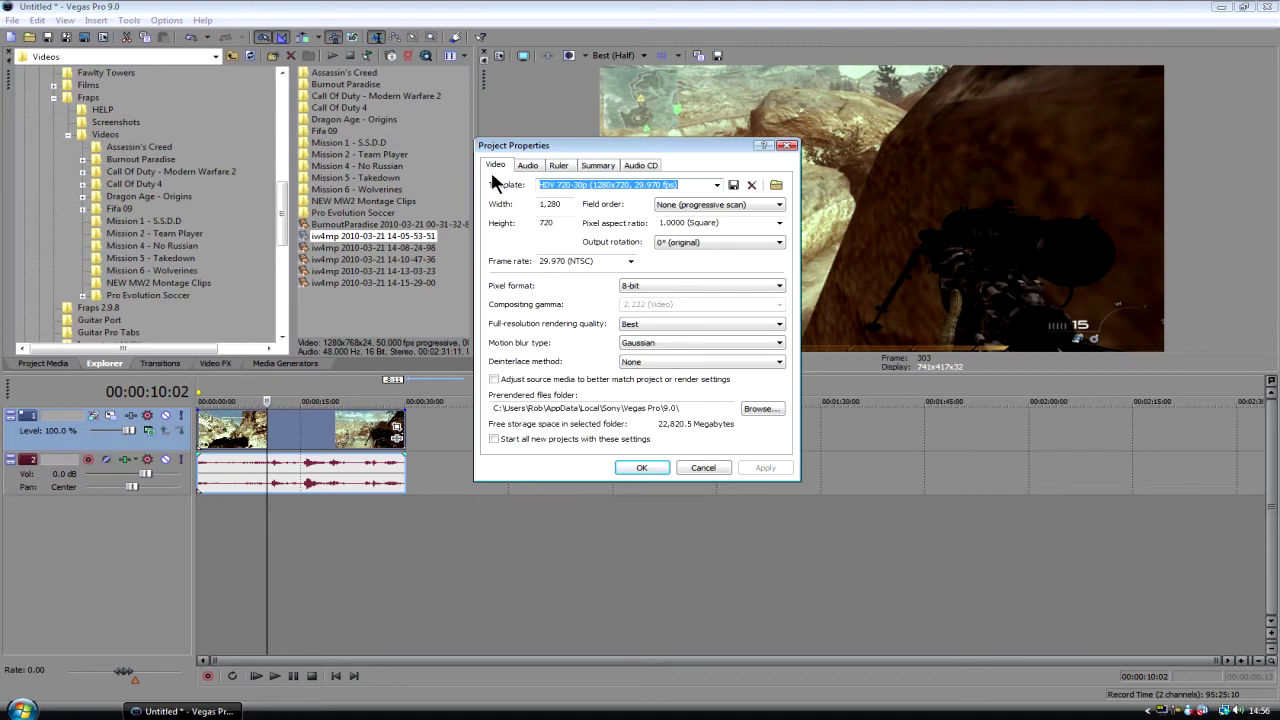
click(700, 468)
click(309, 515)
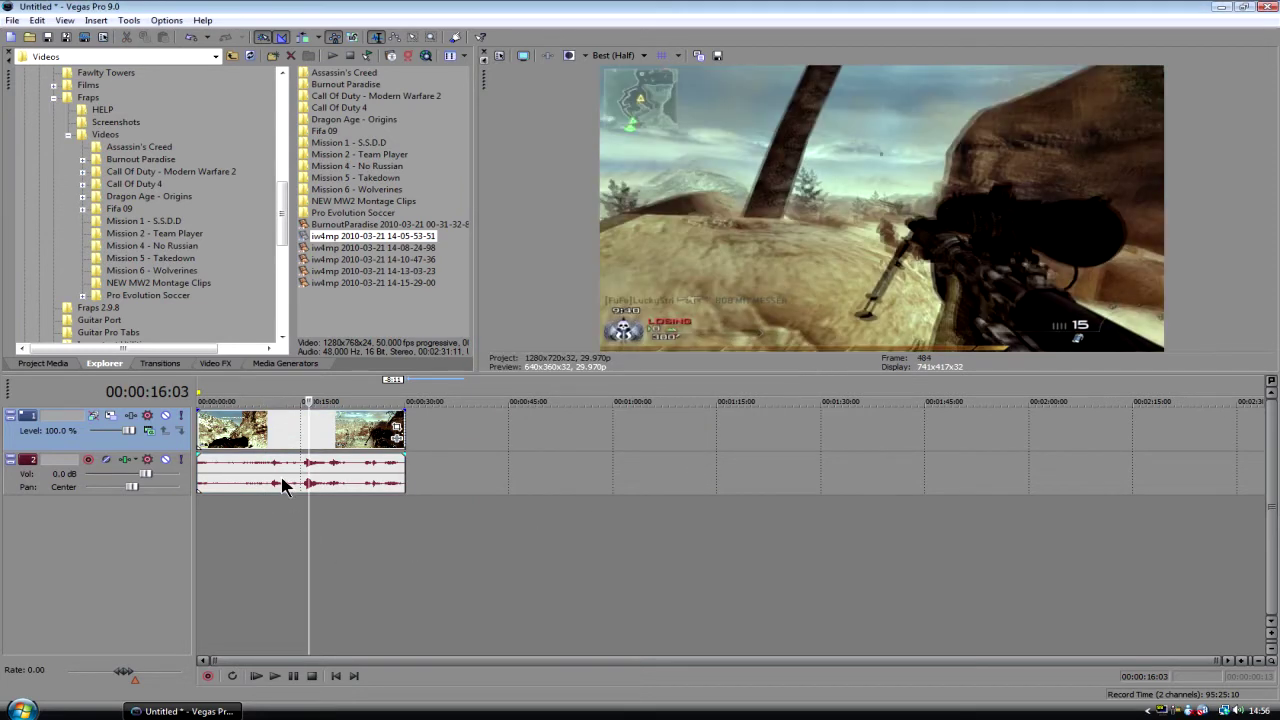
click(336, 676)
click(305, 604)
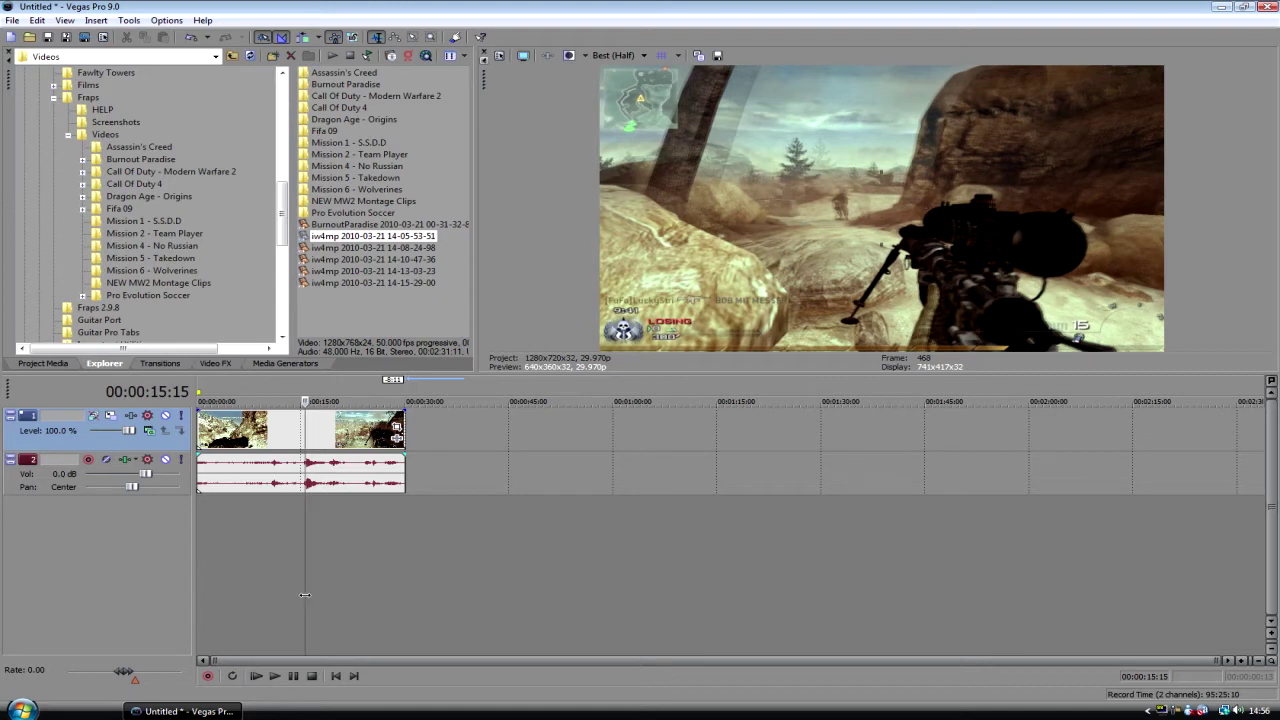
click(335, 677)
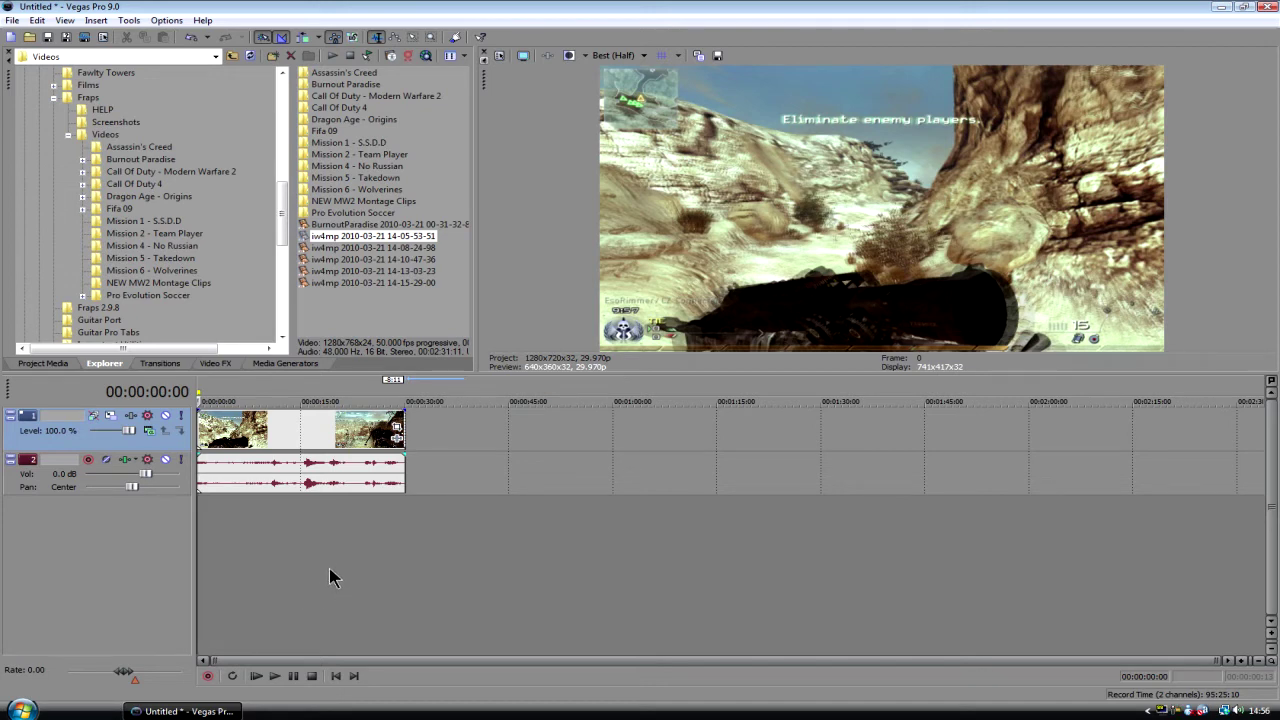
click(328, 532)
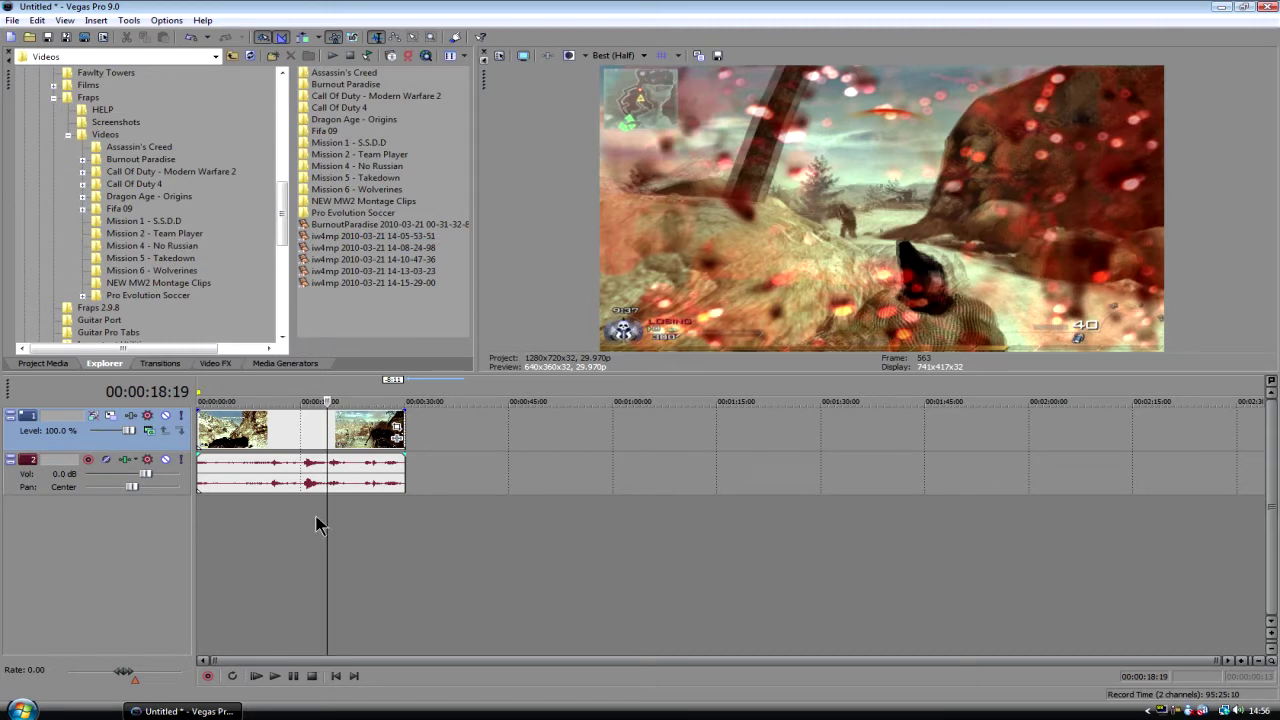
click(336, 677)
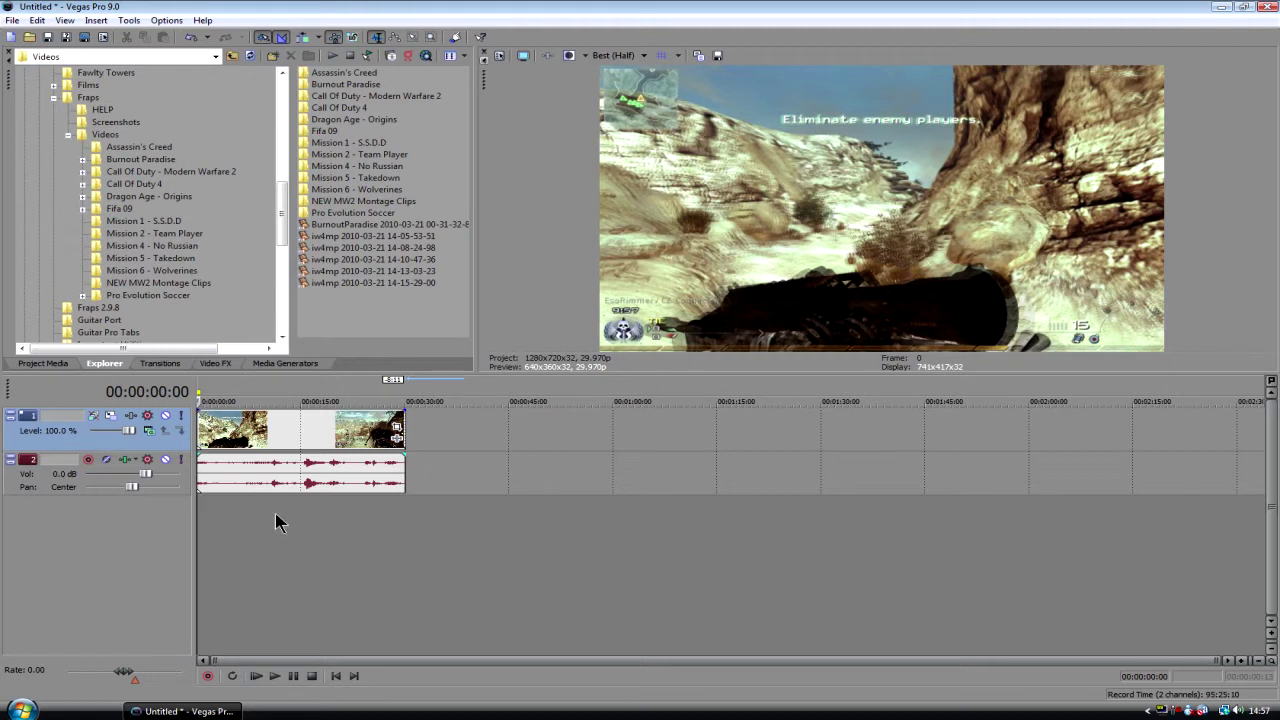
- Apply the Brightness and Contrast 'Brighter' preset to the gameplay clip
click(215, 363)
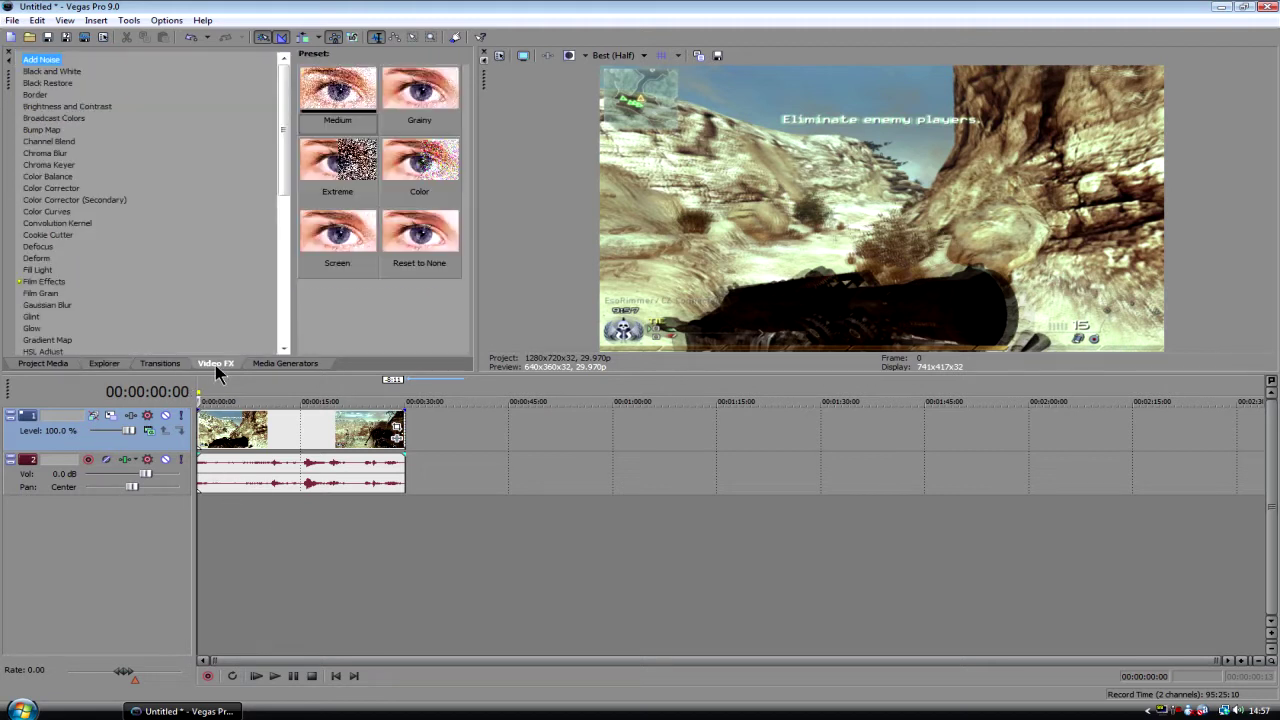
click(60, 106)
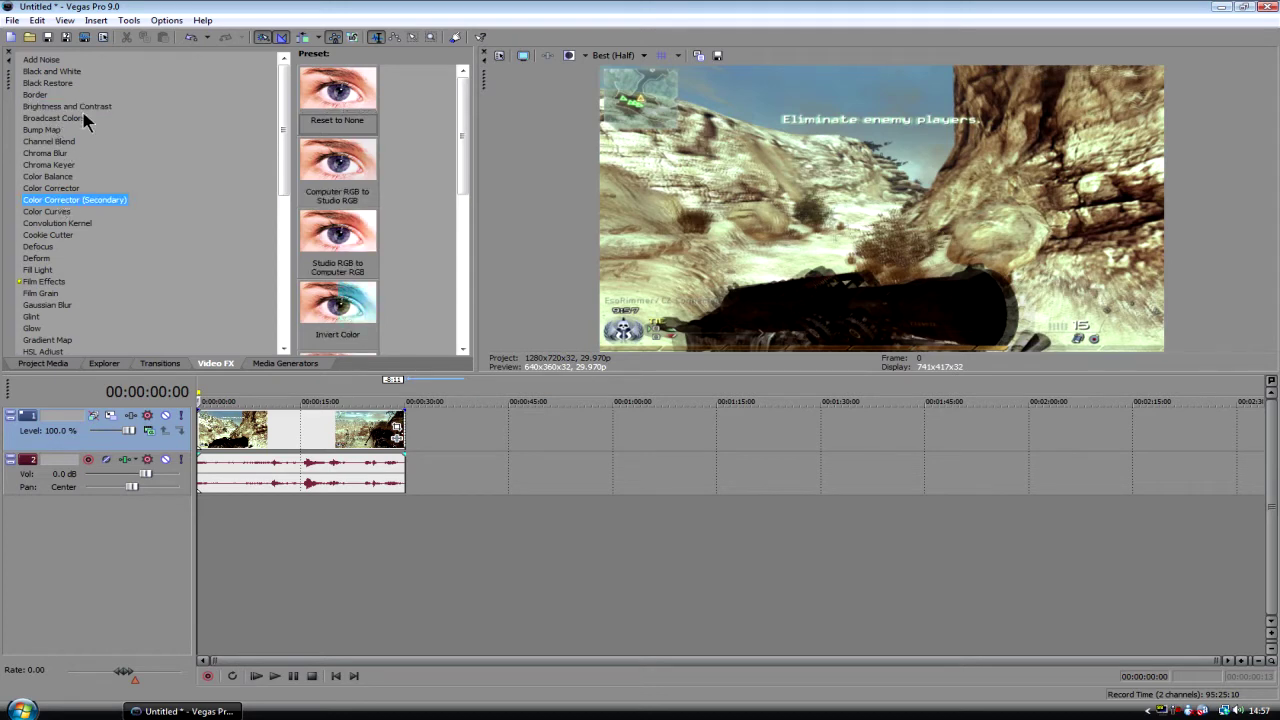
drag(337, 160, 290, 428)
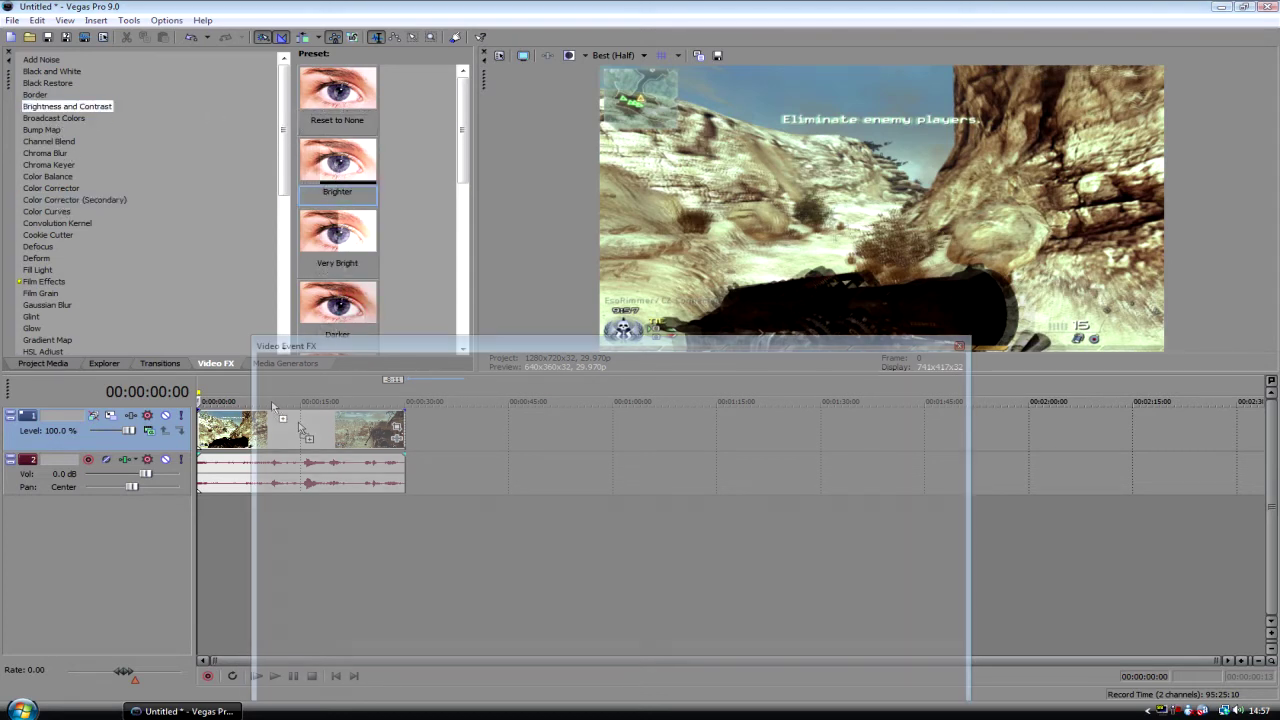
click(958, 348)
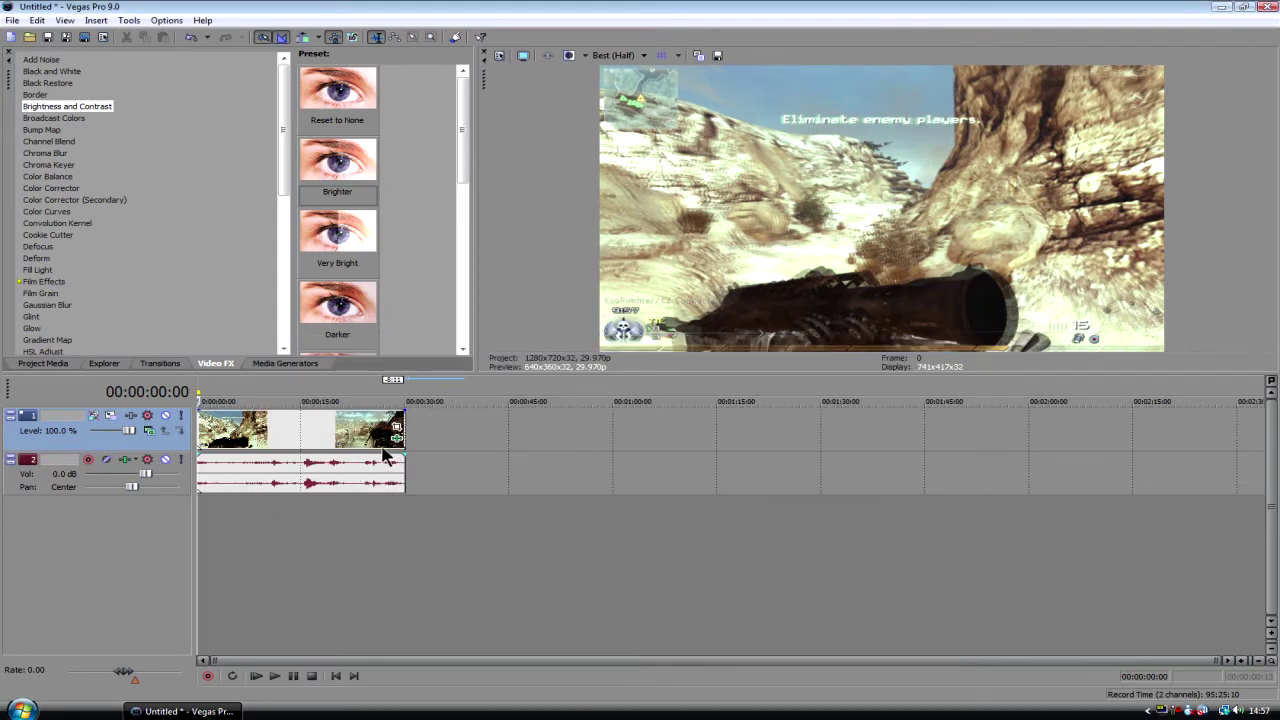
- Move the playhead to the clip's end and then back to about 20 seconds
click(396, 437)
click(891, 390)
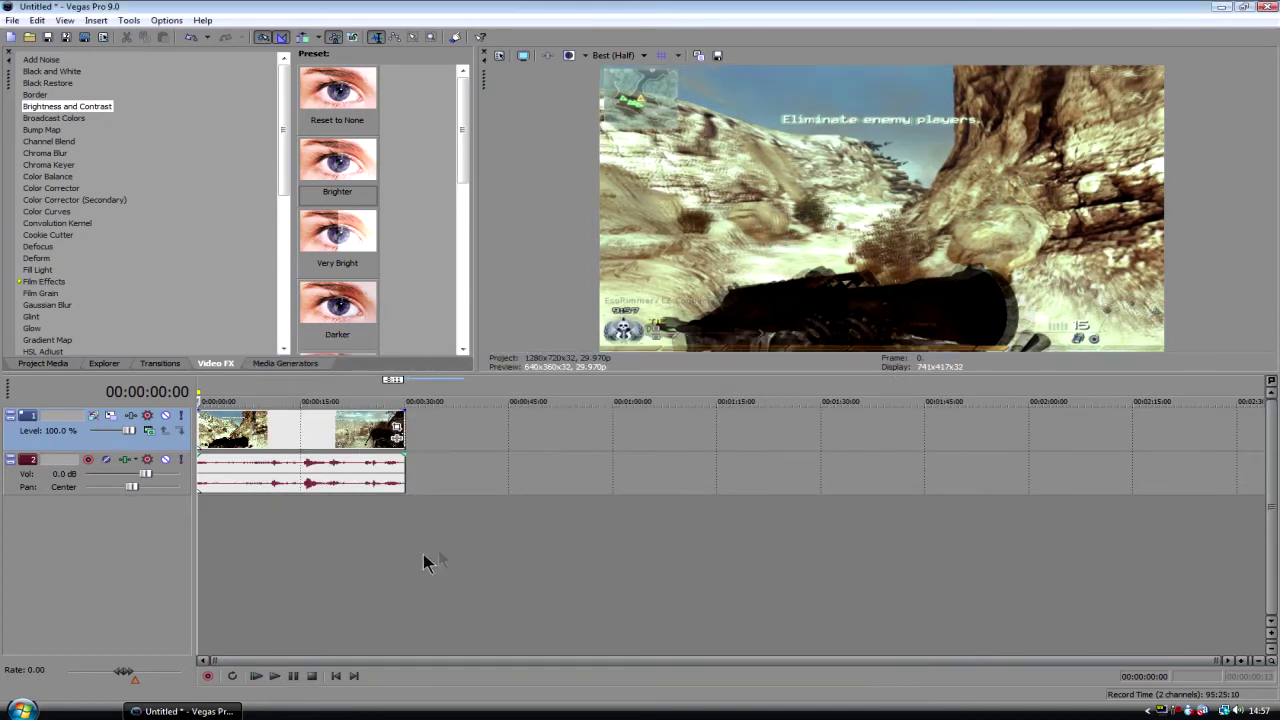
key(End)
click(341, 560)
- Open File > Render As with Sony AVC (*.mp4;*.m2ts;*.avc) as the output format
click(14, 22)
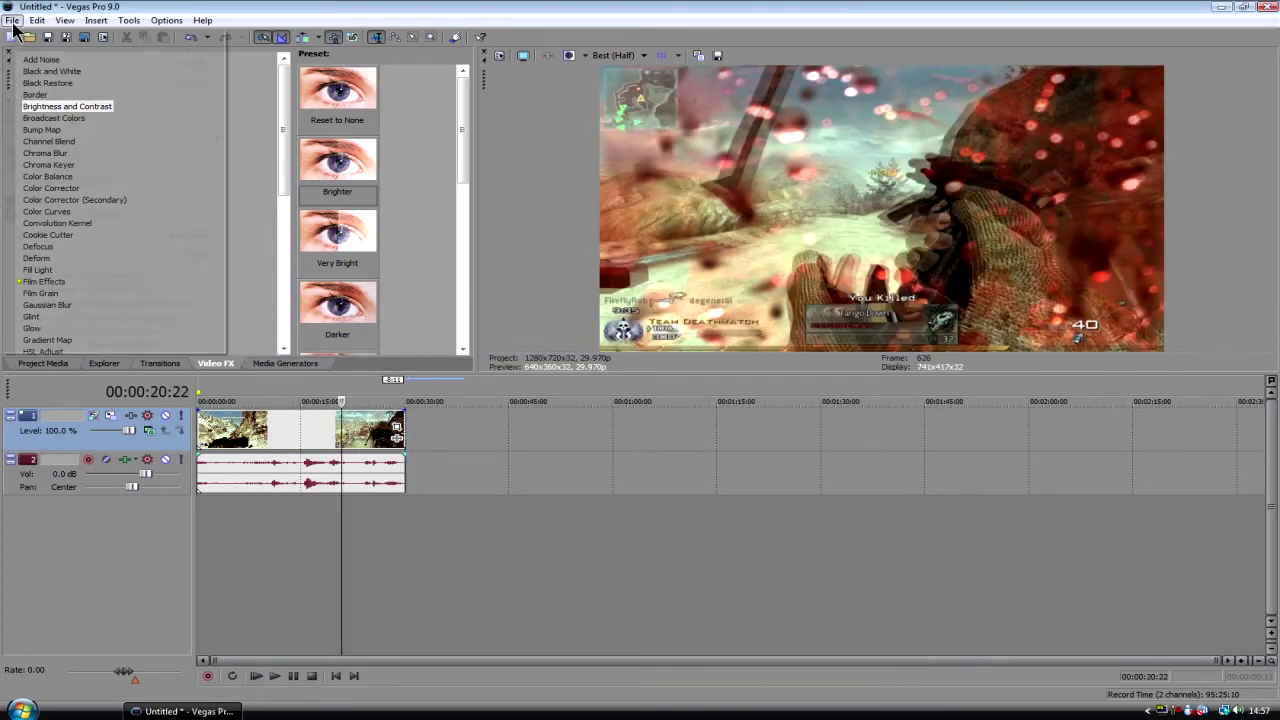
click(40, 120)
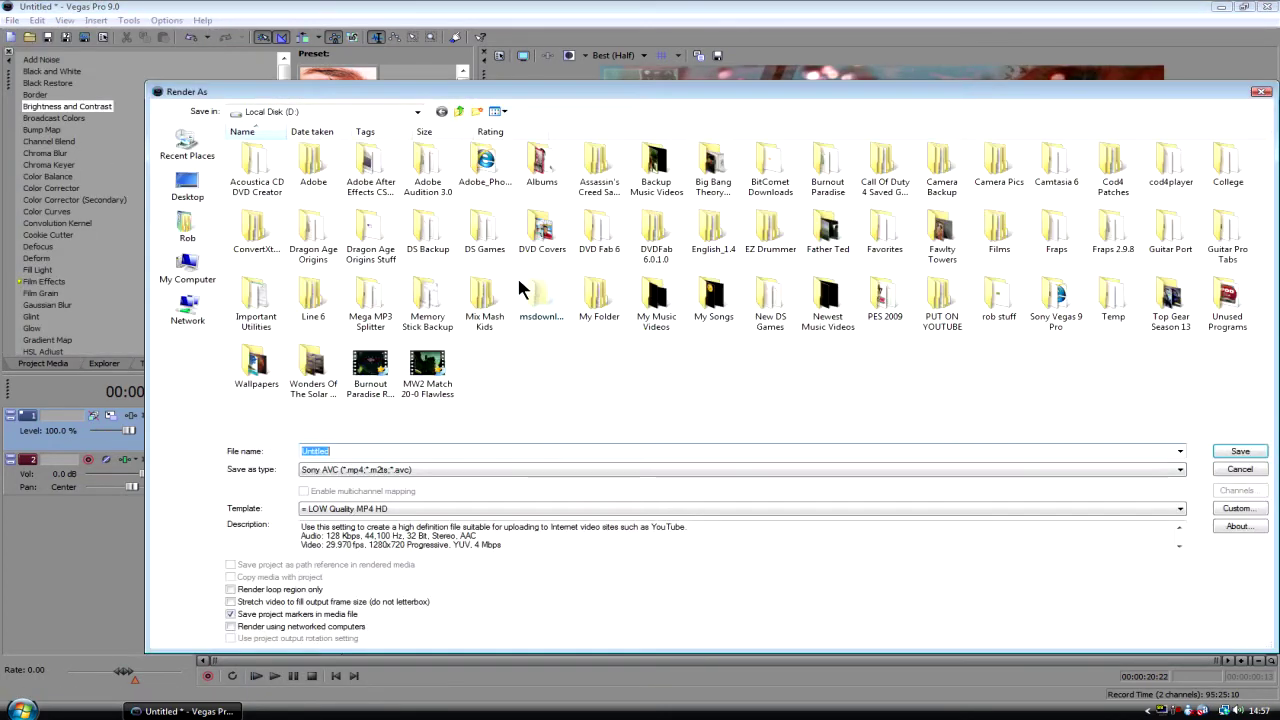
click(445, 470)
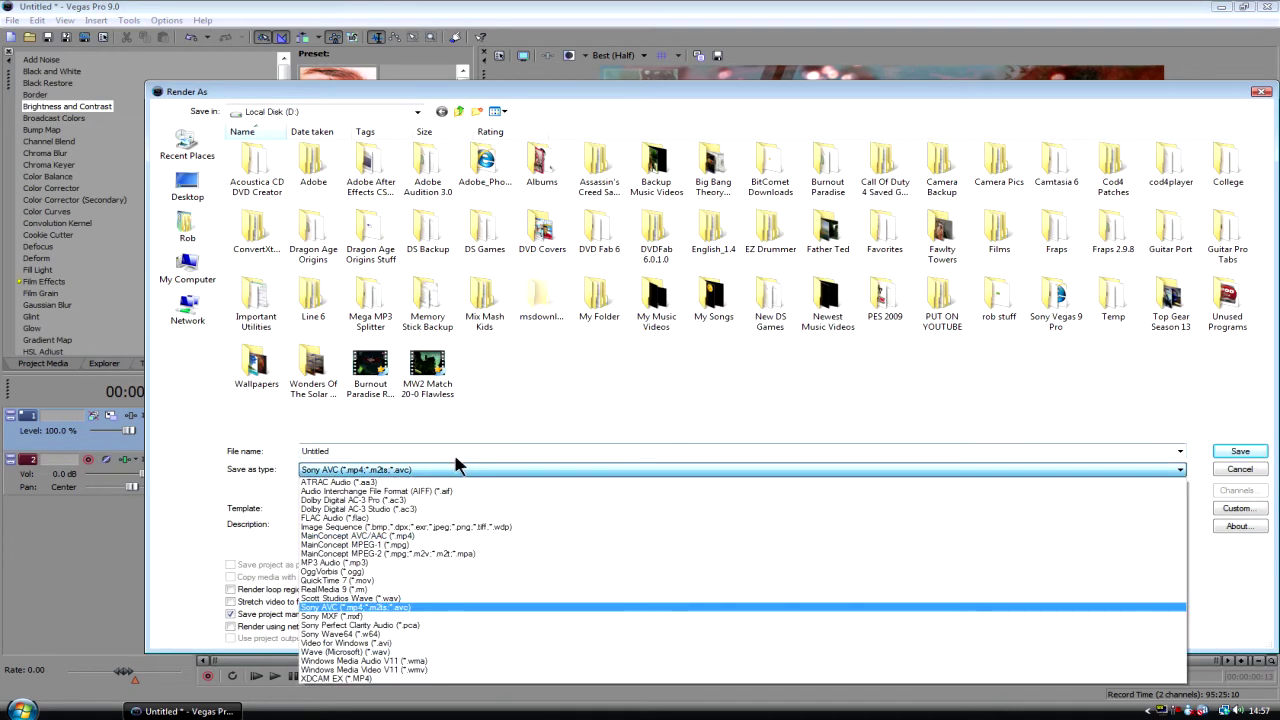
click(455, 467)
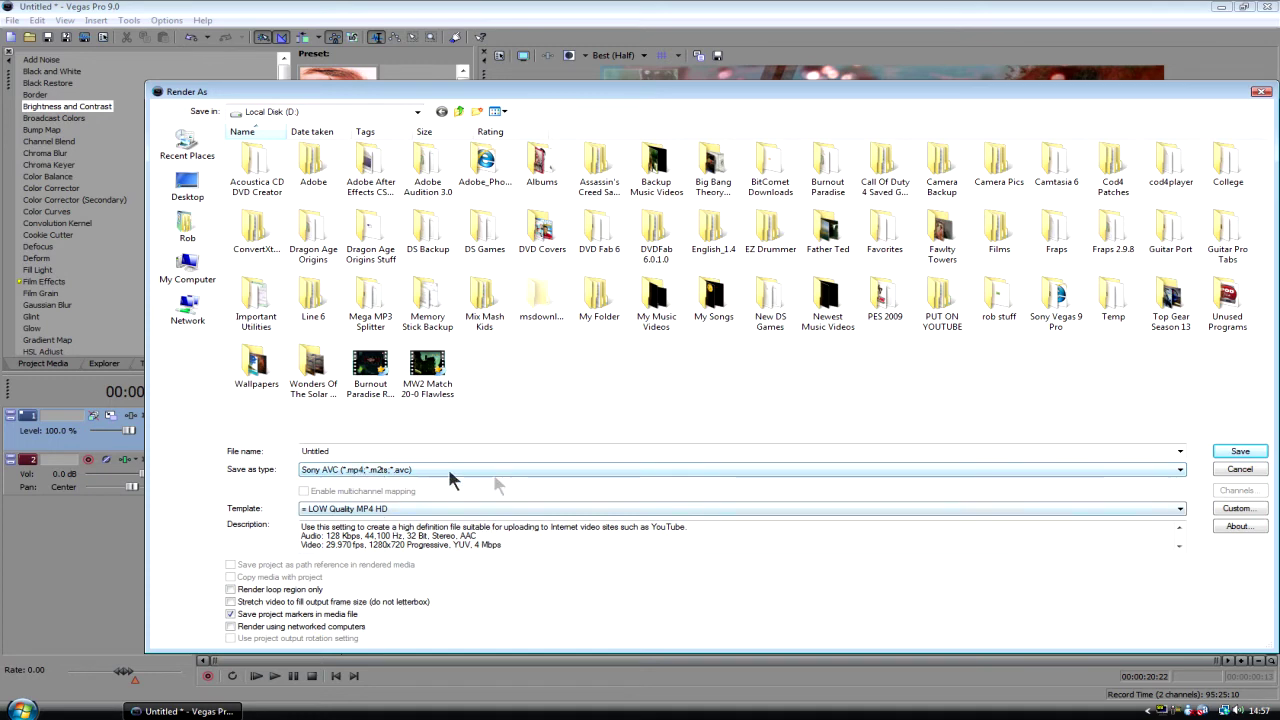
click(1236, 508)
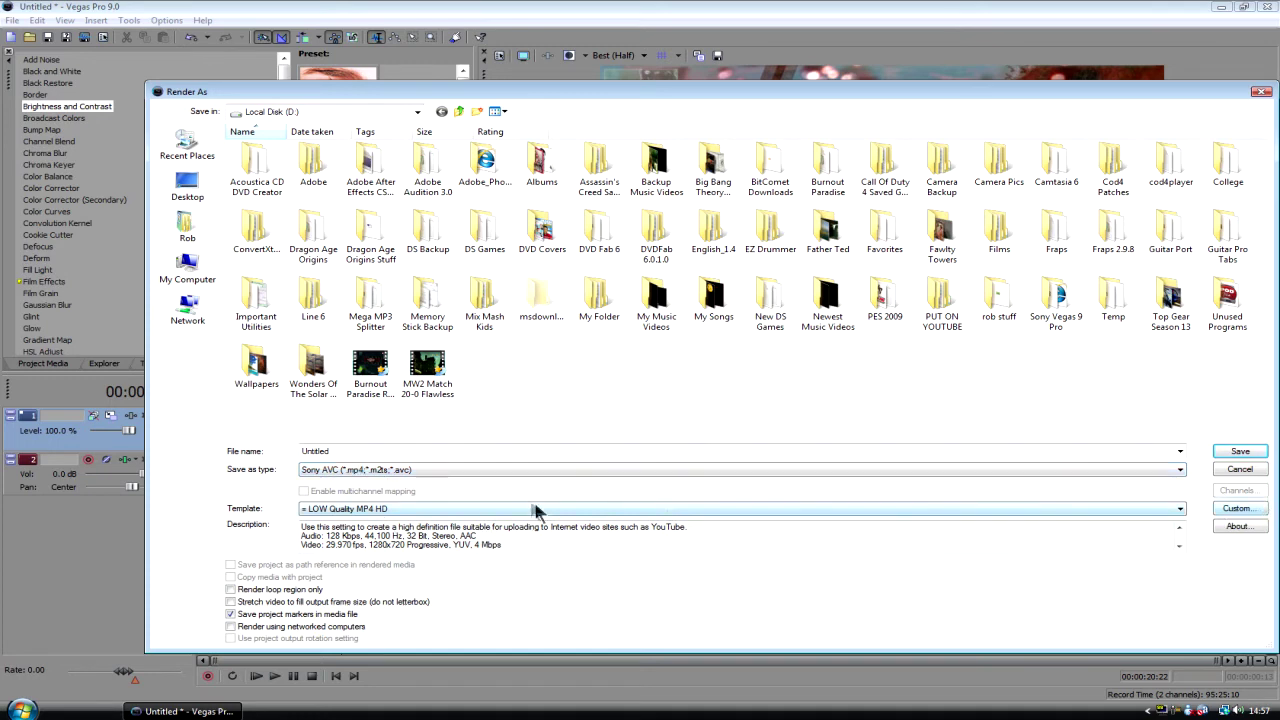
- Open the Sony AVC custom settings, keeping the LOW Quality MP4 HD template
click(1236, 510)
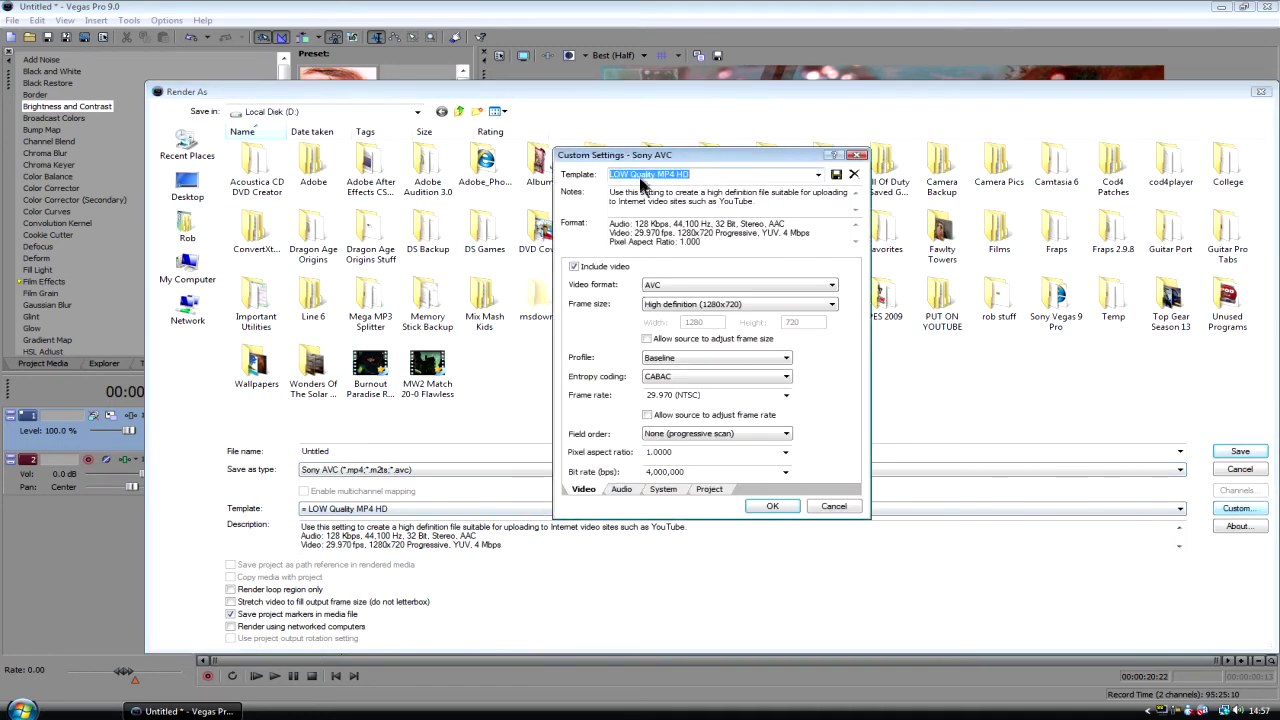
drag(630, 156, 616, 168)
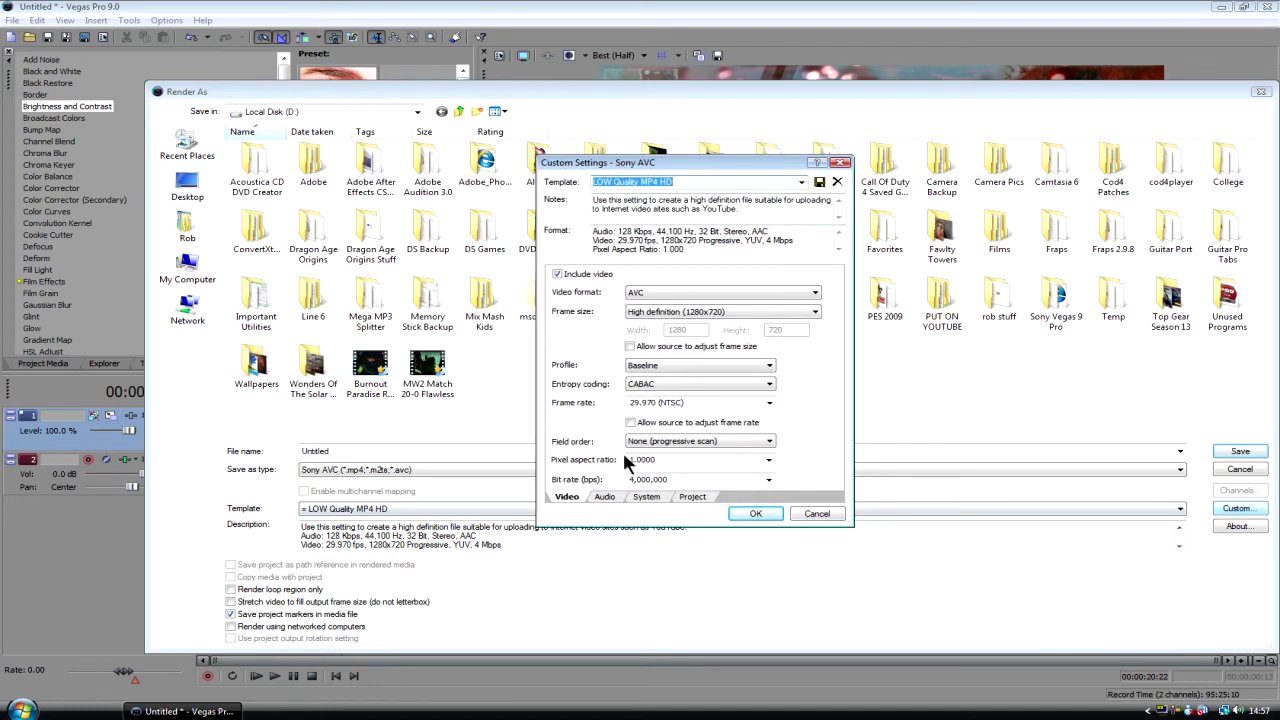
click(801, 182)
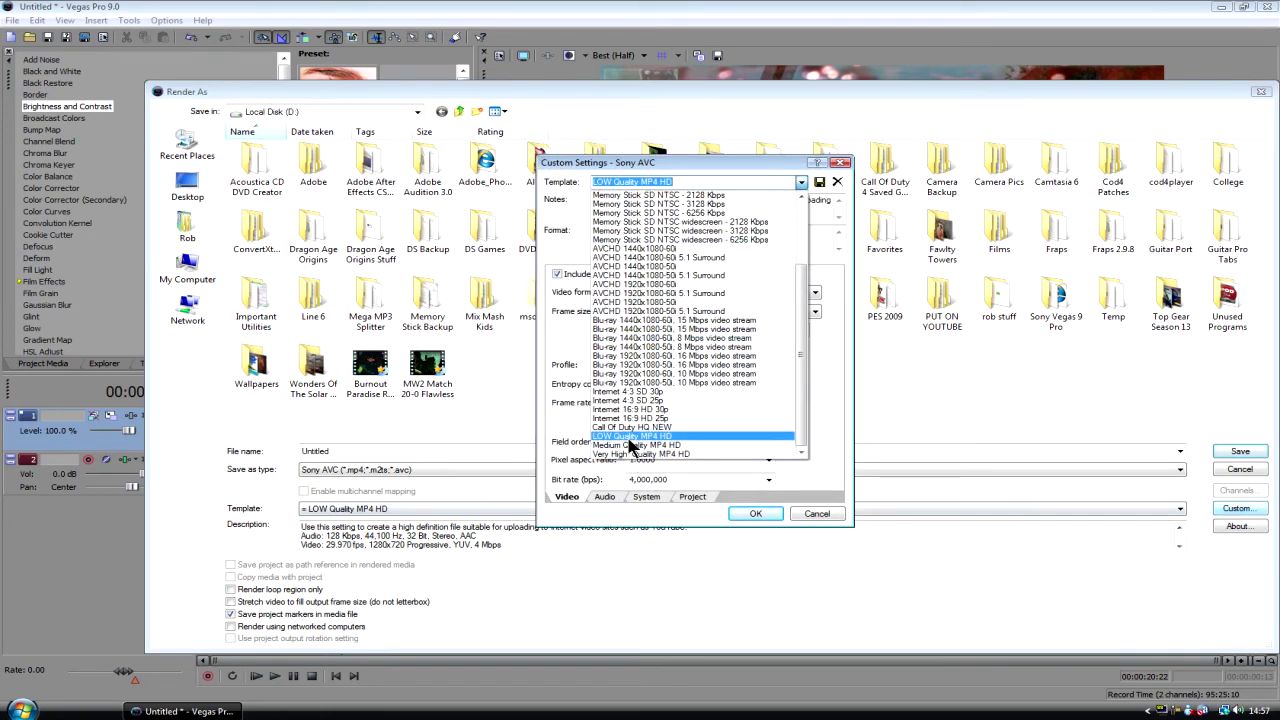
click(630, 437)
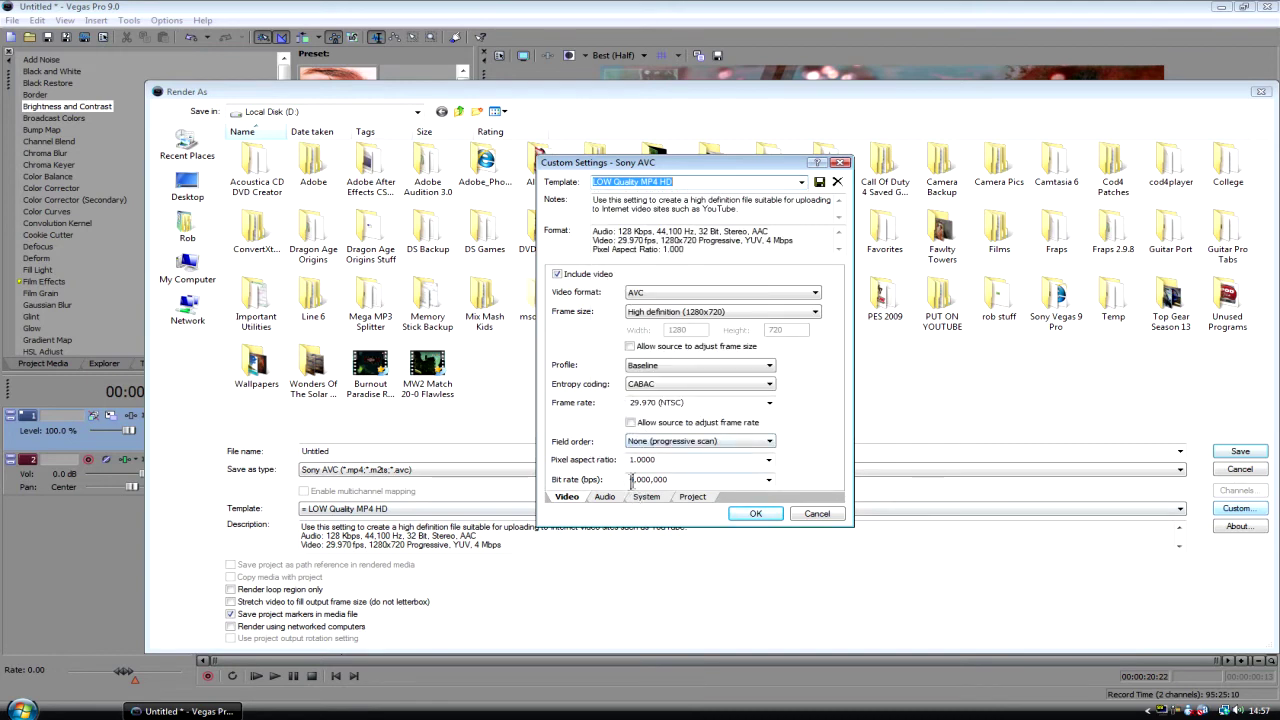
- Try Medium and Very High Quality MP4 HD templates, then return to LOW Quality MP4 HD
click(801, 182)
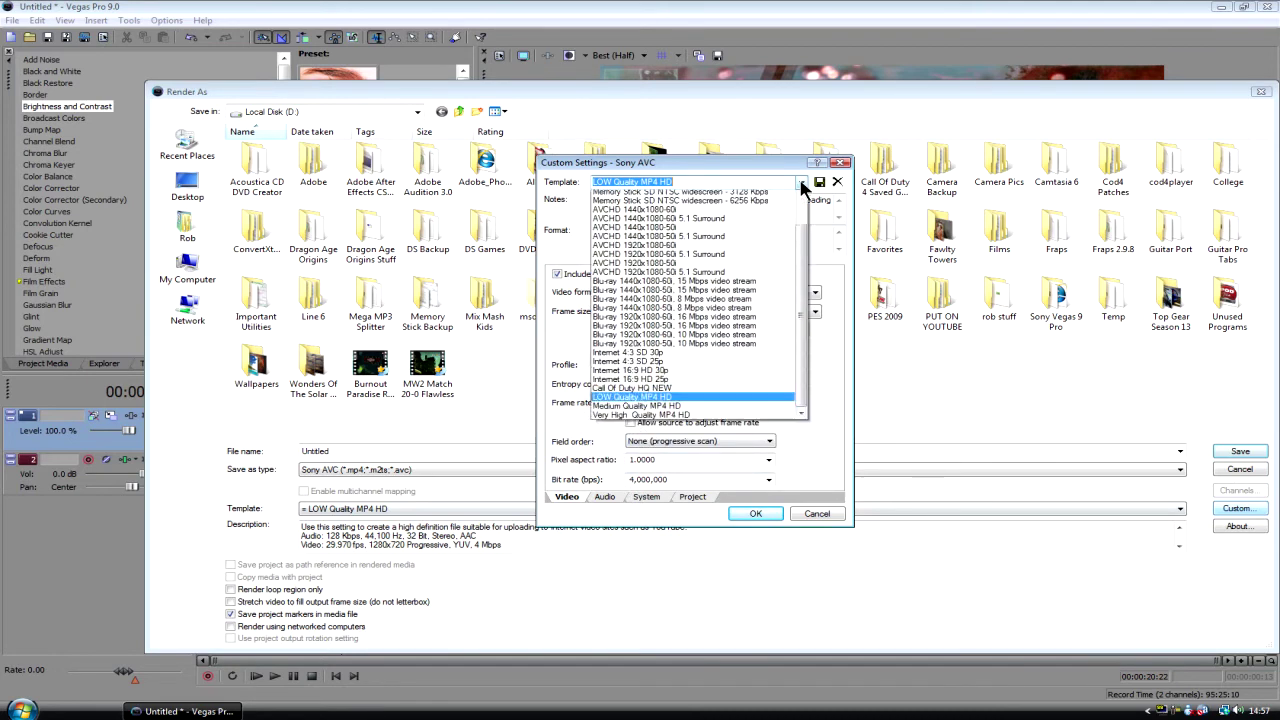
click(620, 452)
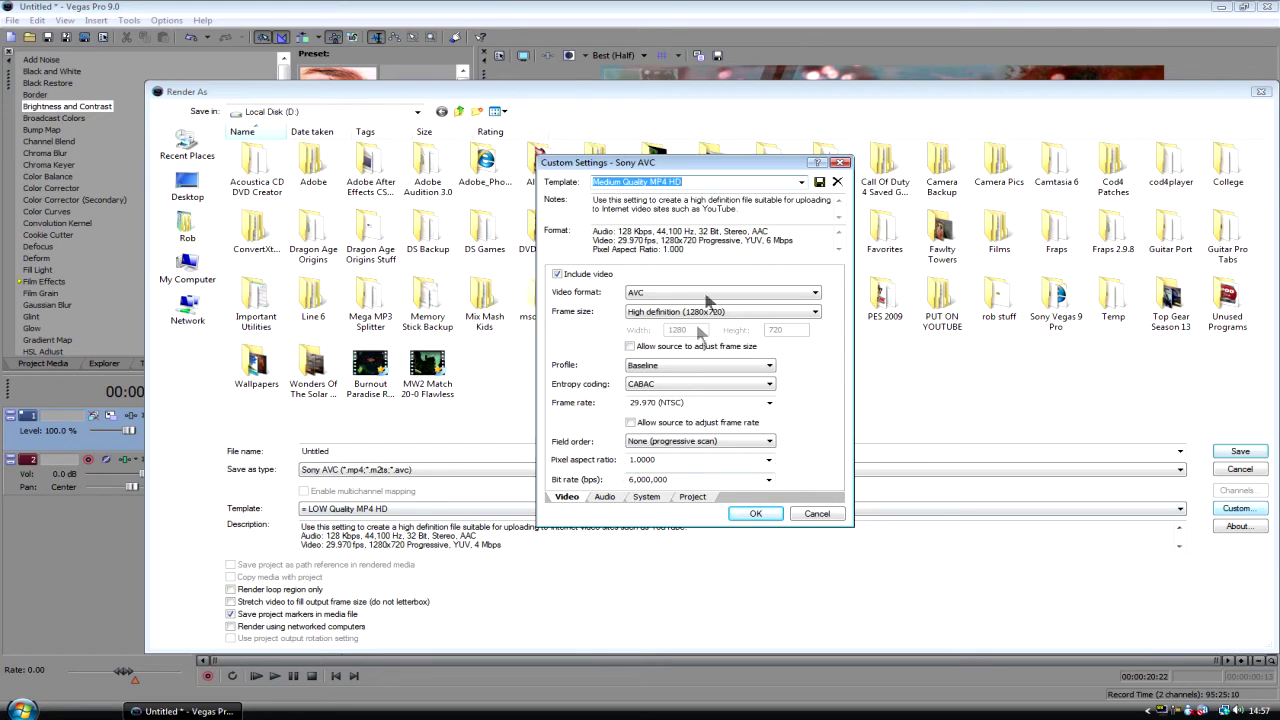
click(801, 183)
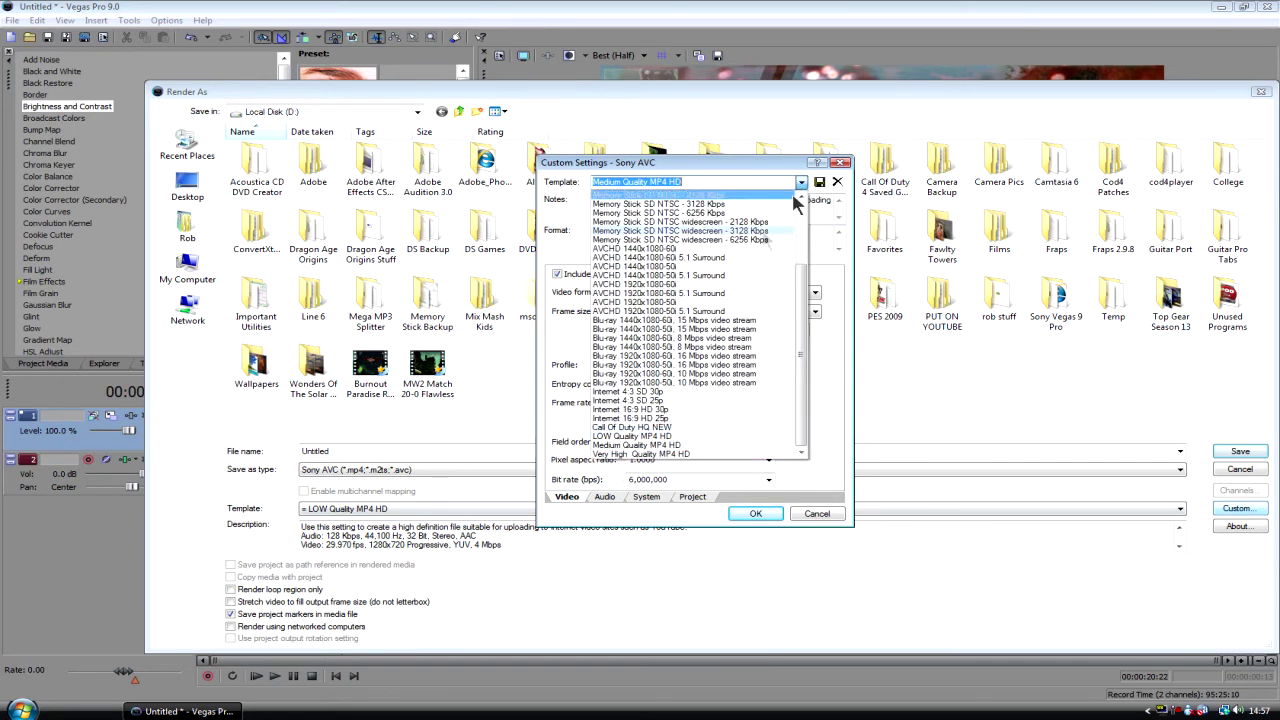
click(608, 462)
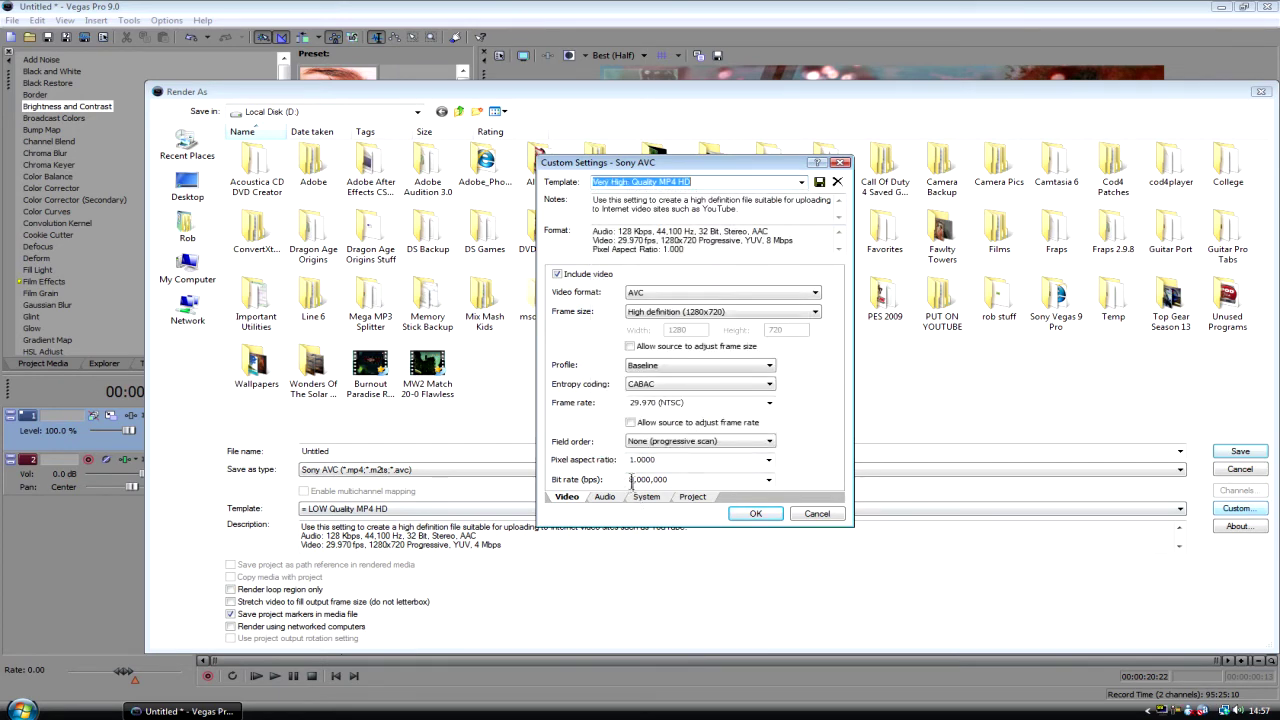
click(801, 182)
click(608, 436)
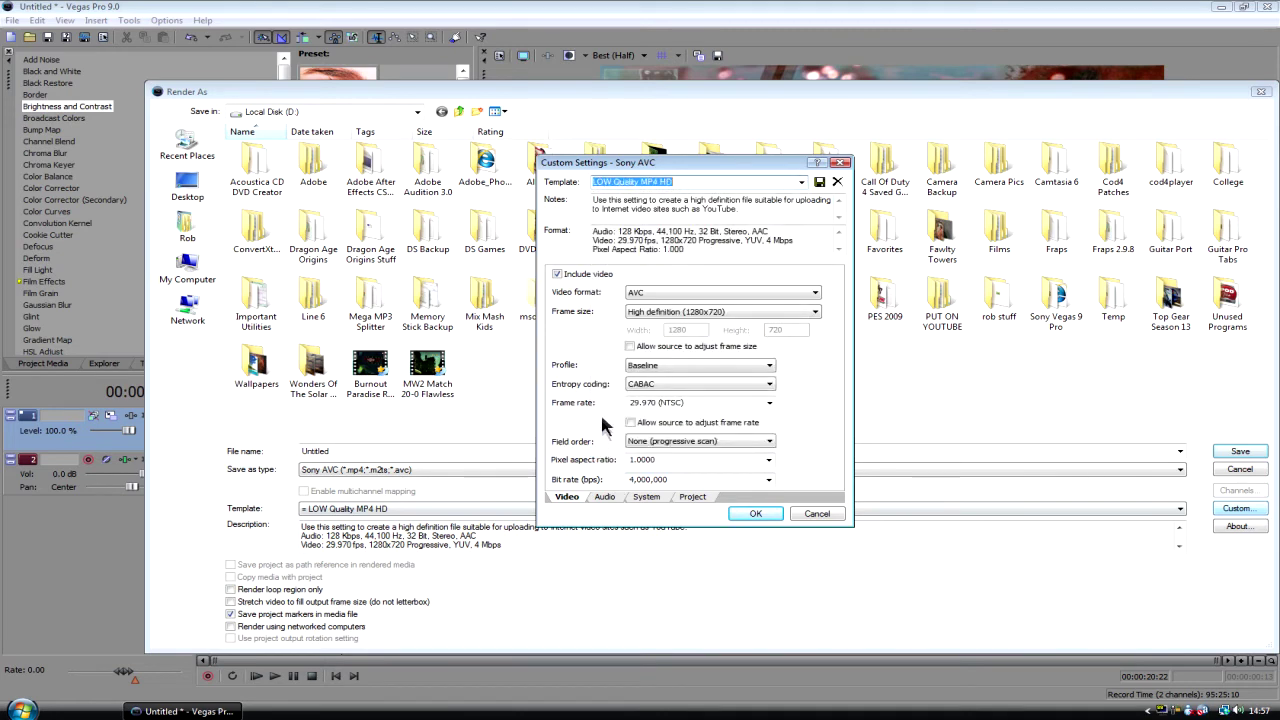
click(651, 295)
click(651, 296)
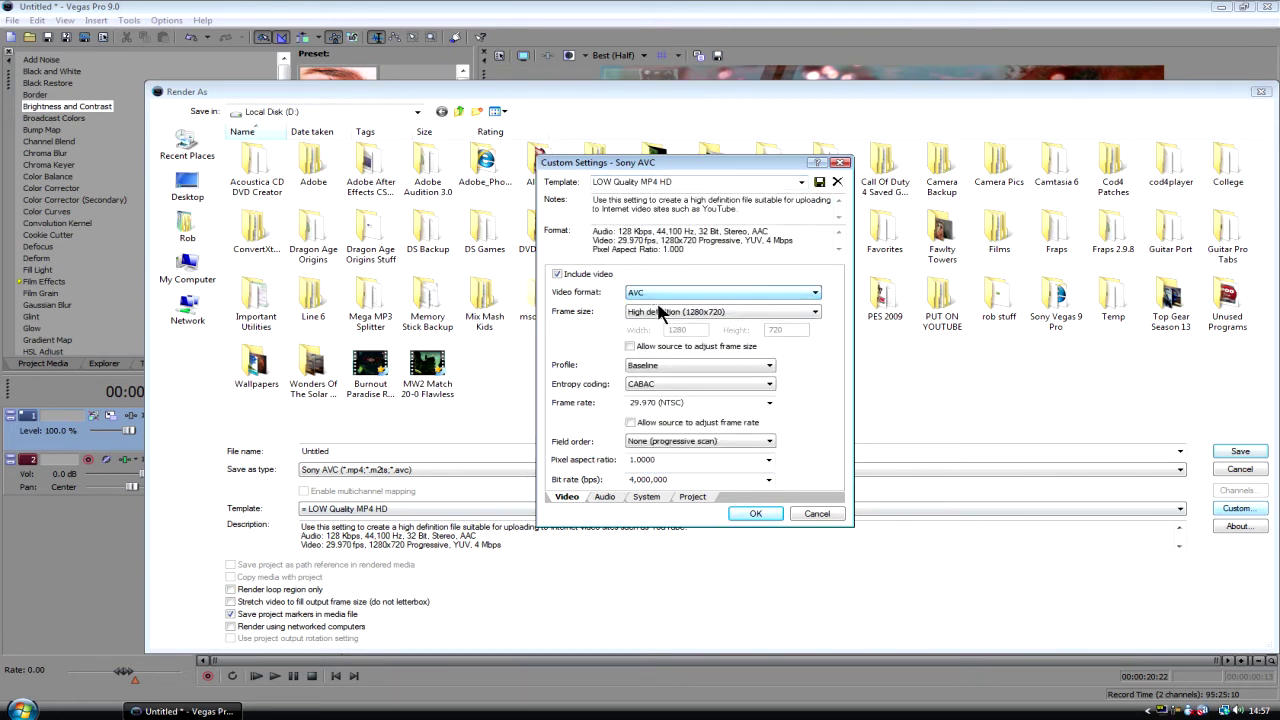
click(650, 296)
click(645, 298)
click(658, 318)
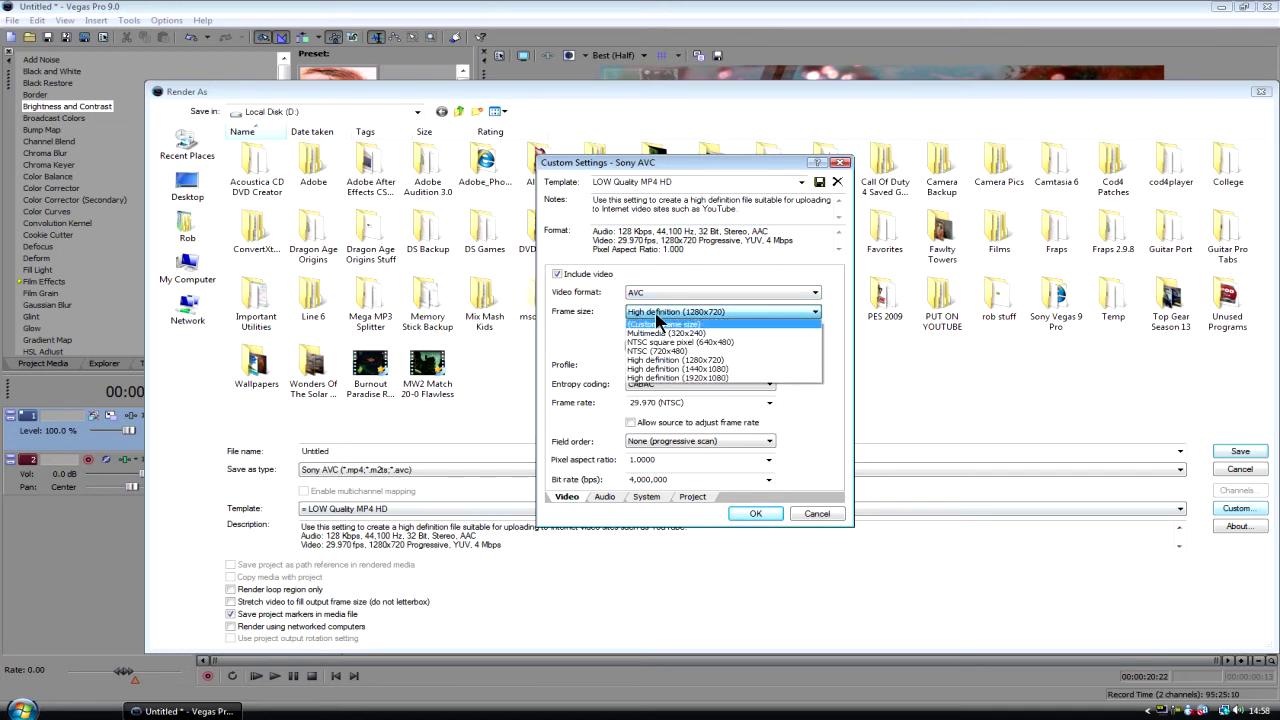
click(655, 325)
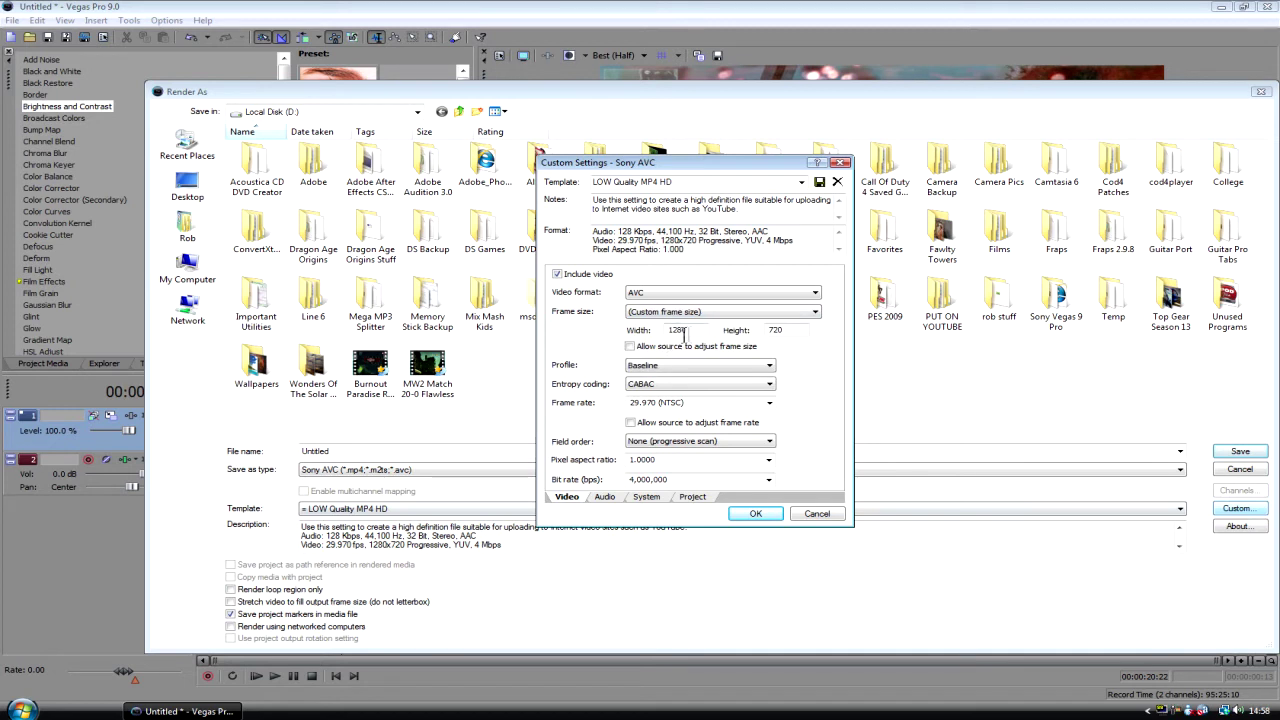
click(670, 314)
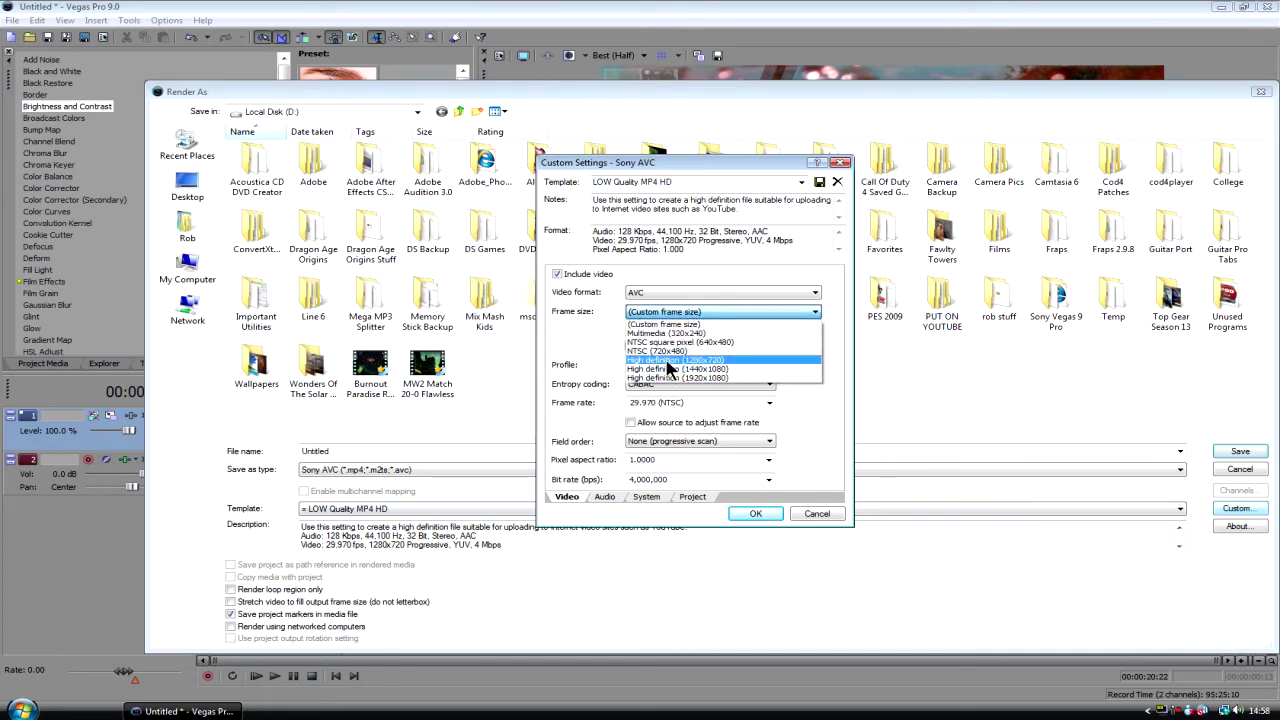
click(666, 360)
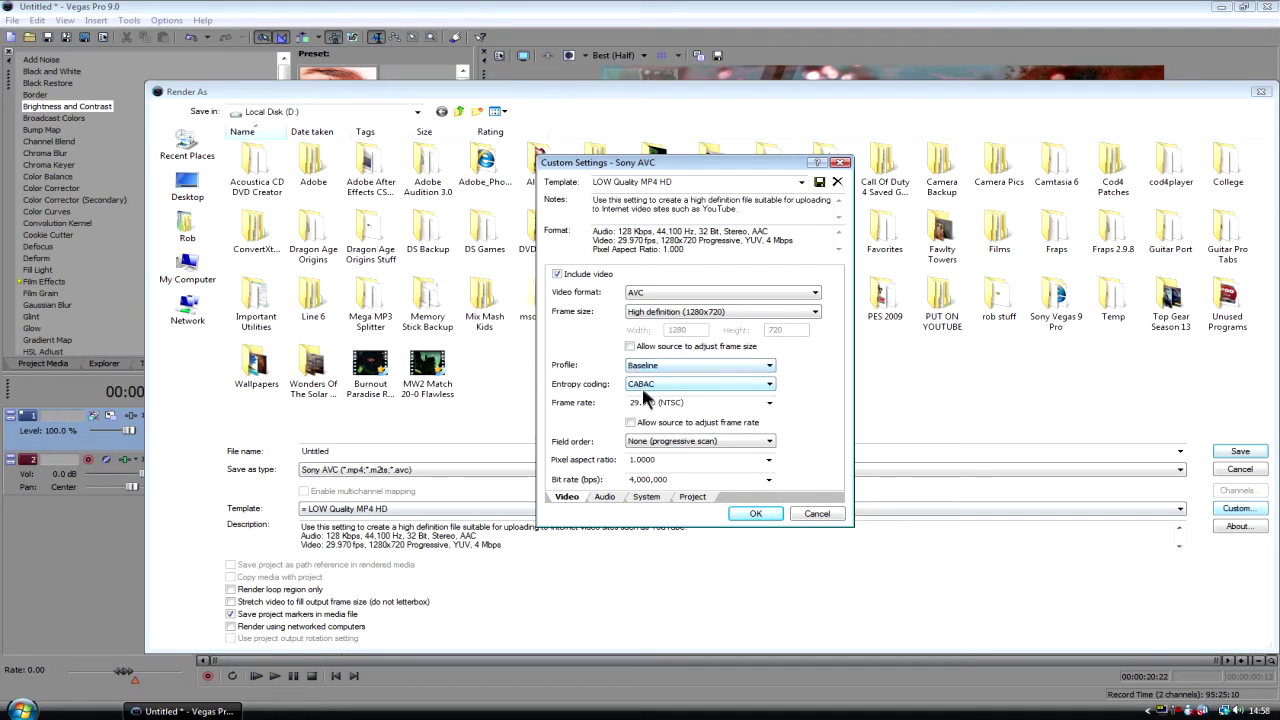
click(647, 390)
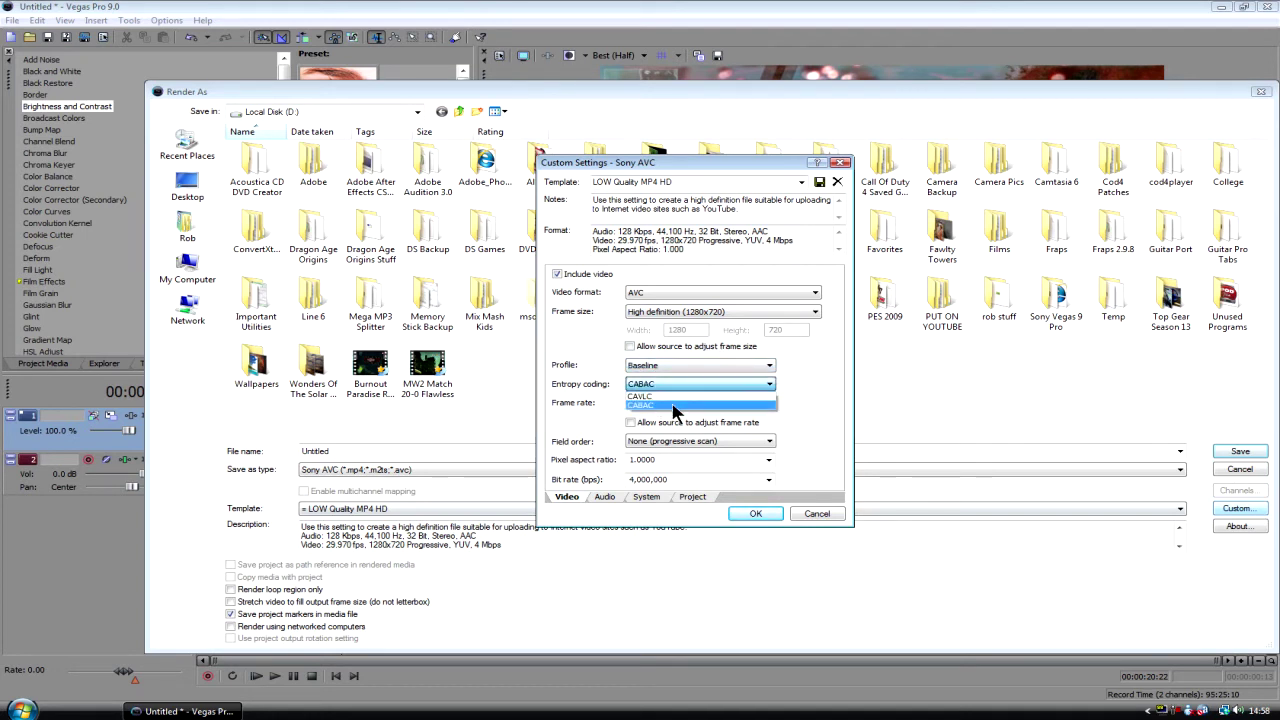
click(664, 386)
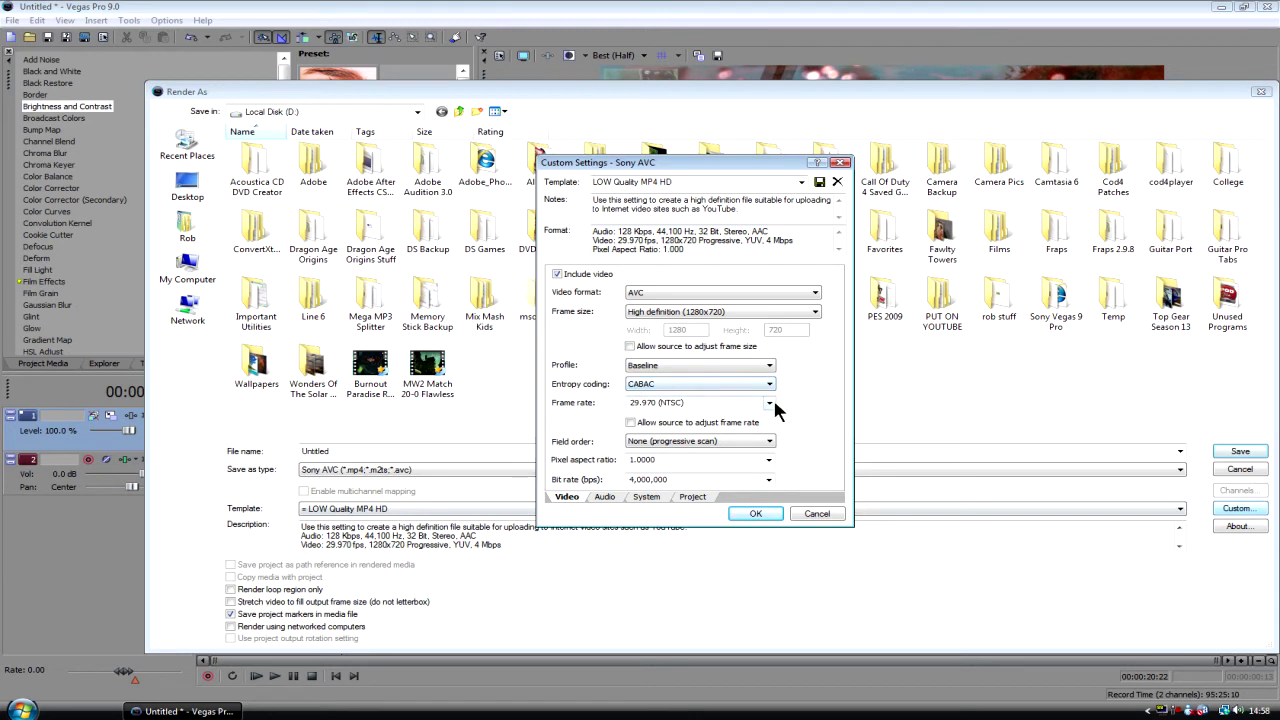
click(769, 402)
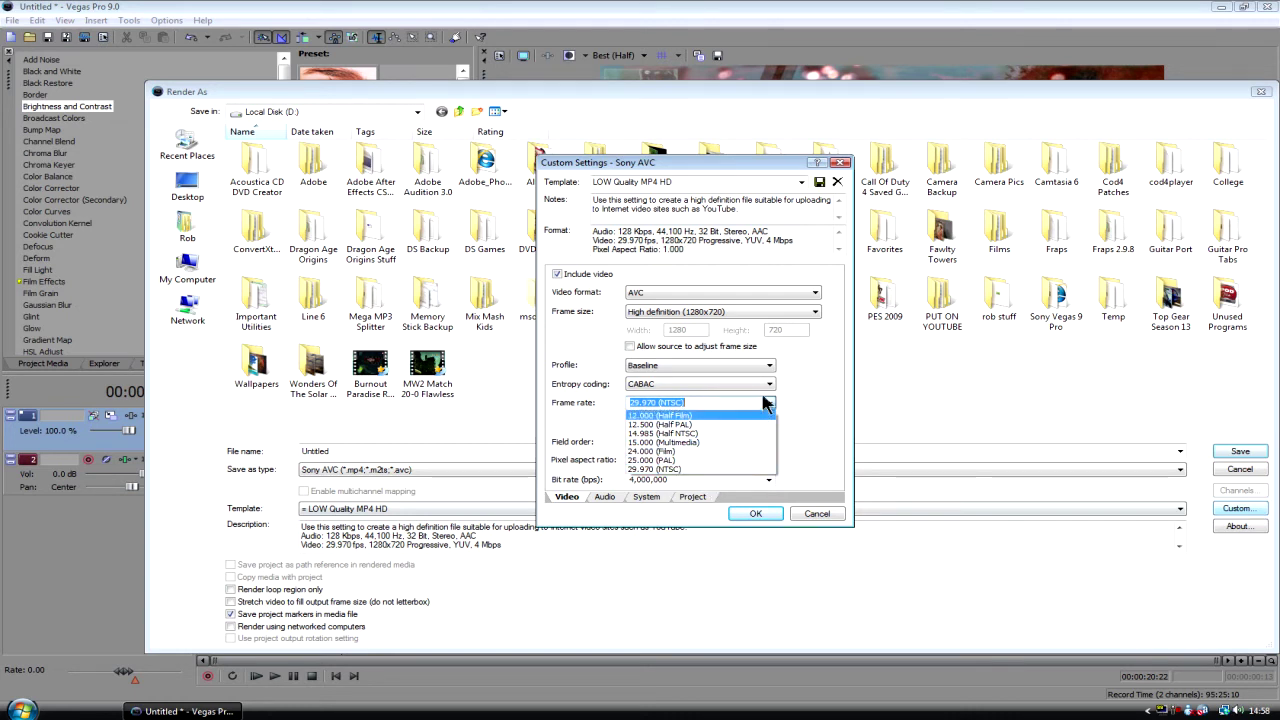
click(766, 404)
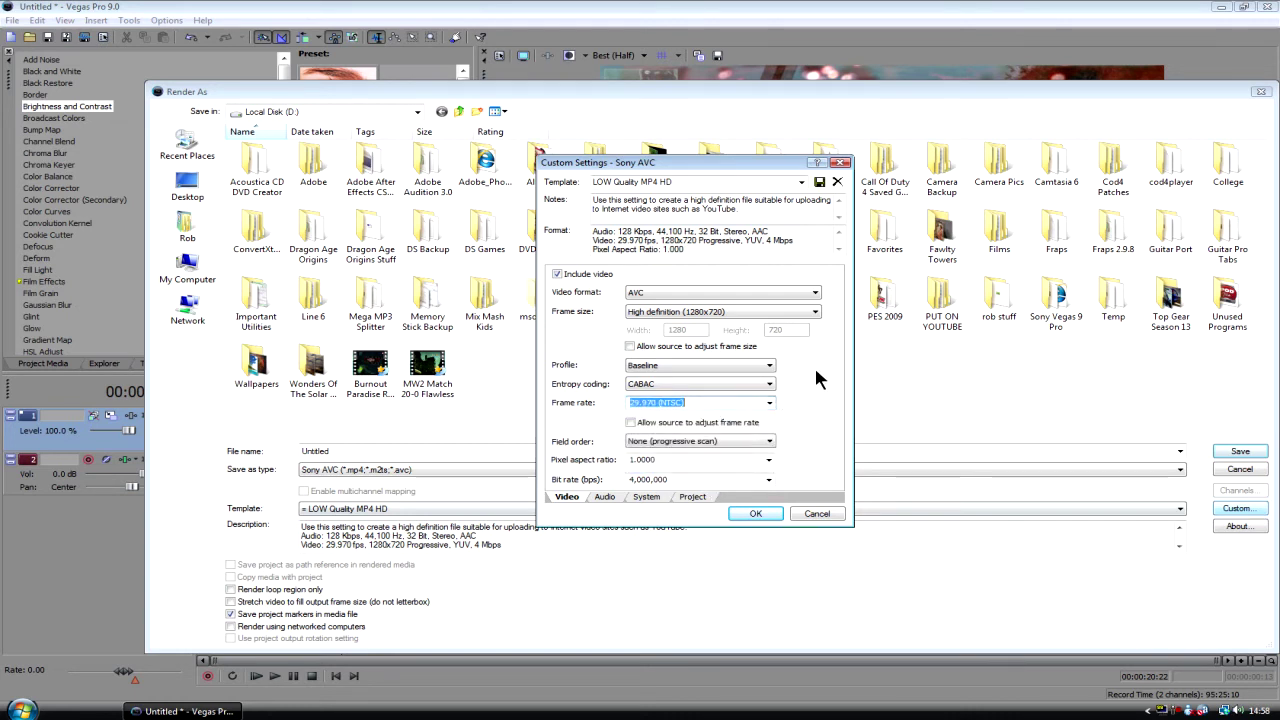
click(687, 441)
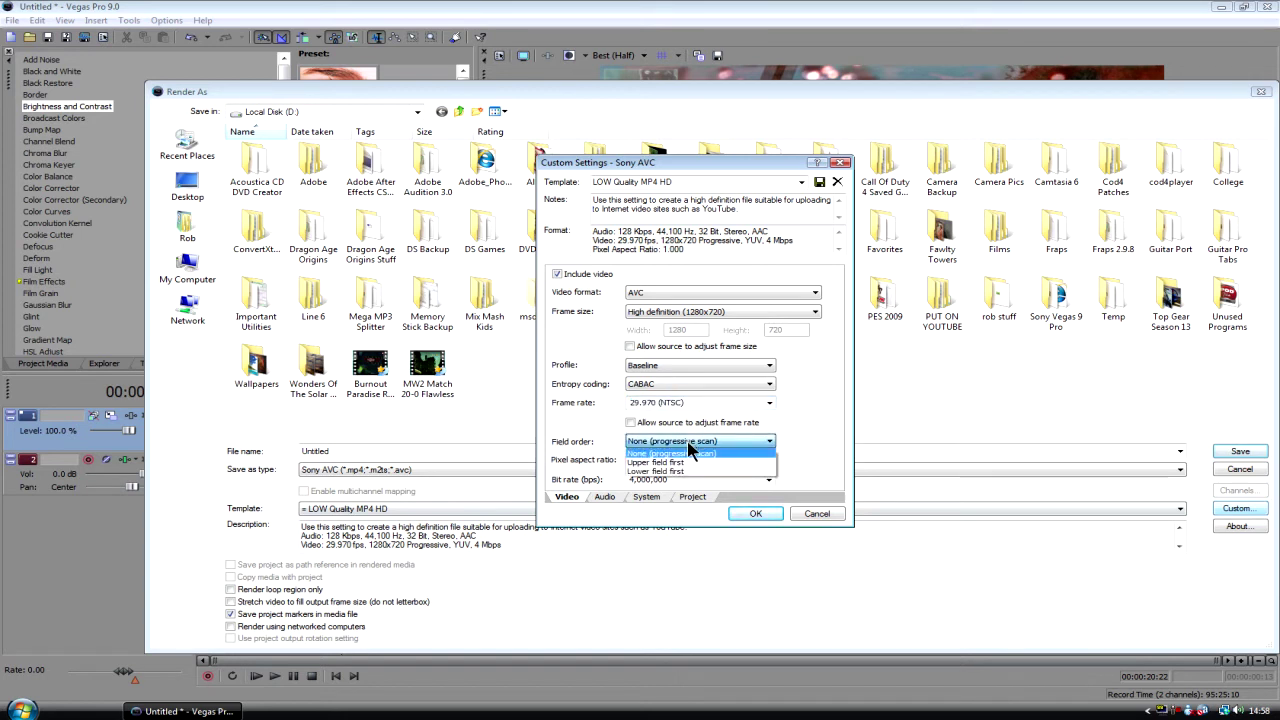
- Keep progressive field order, switch to Medium then Very High Quality MP4 HD, then cancel
click(687, 453)
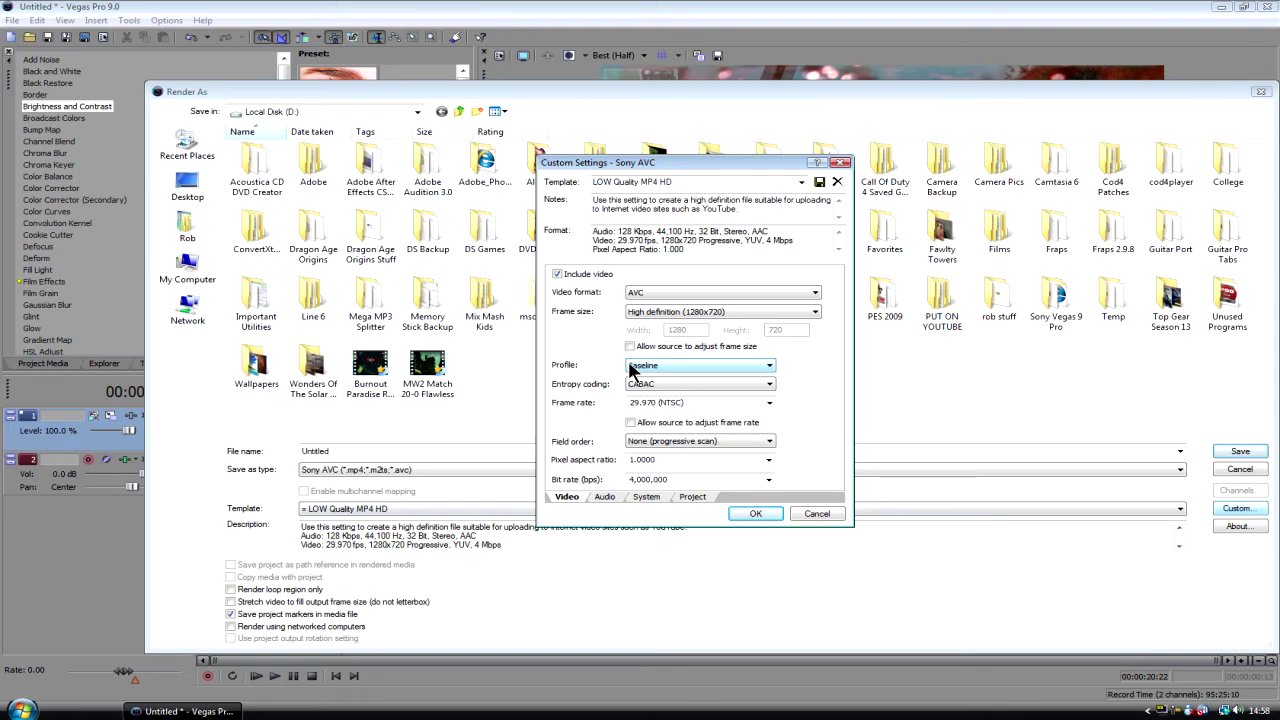
click(802, 182)
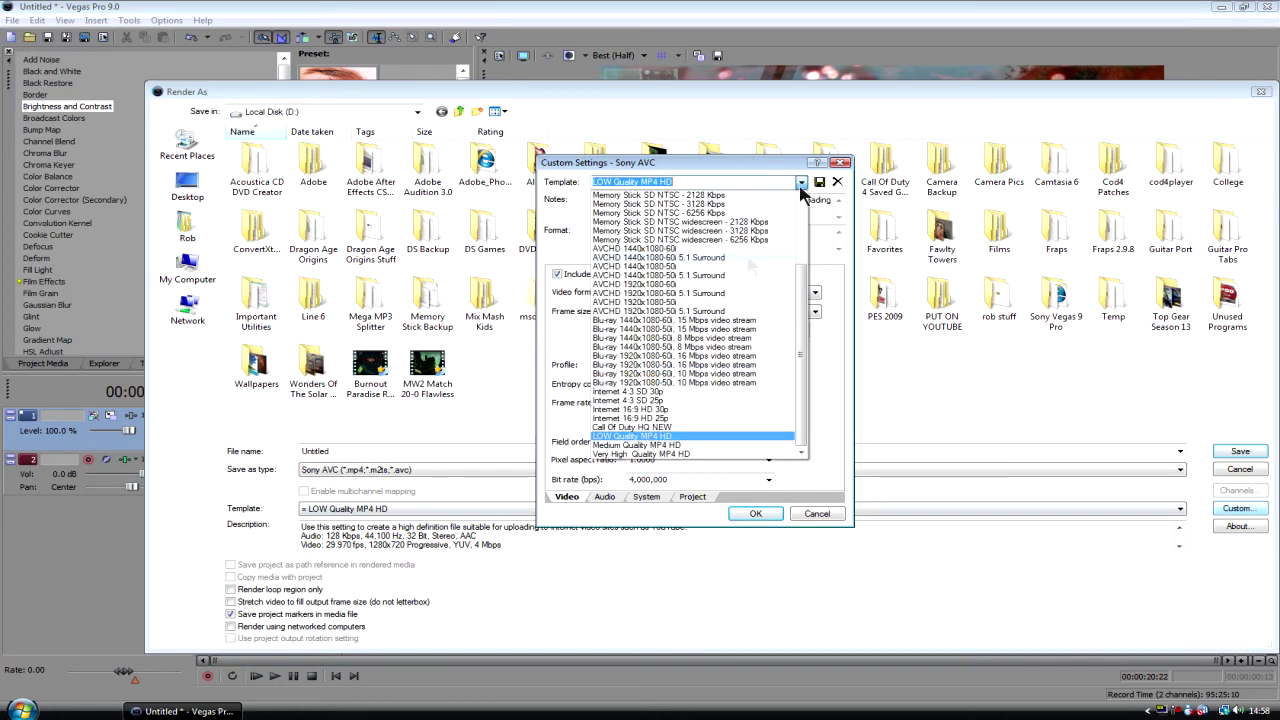
click(657, 452)
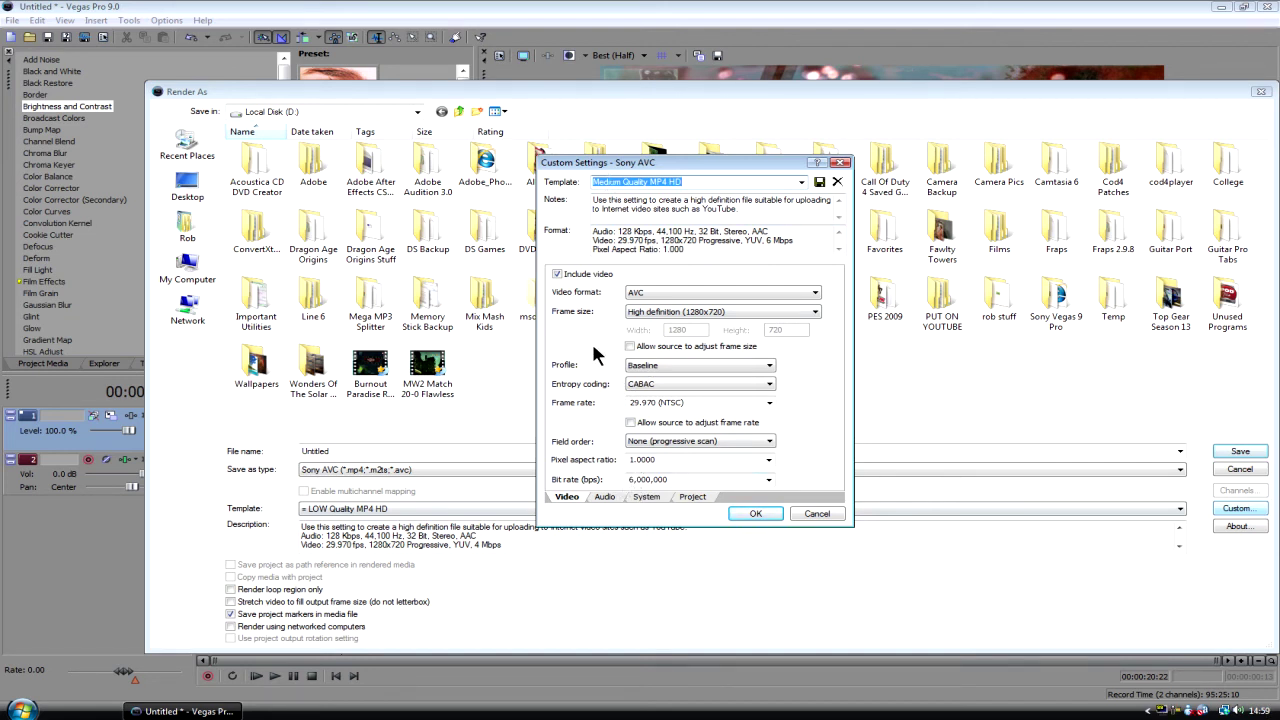
click(802, 183)
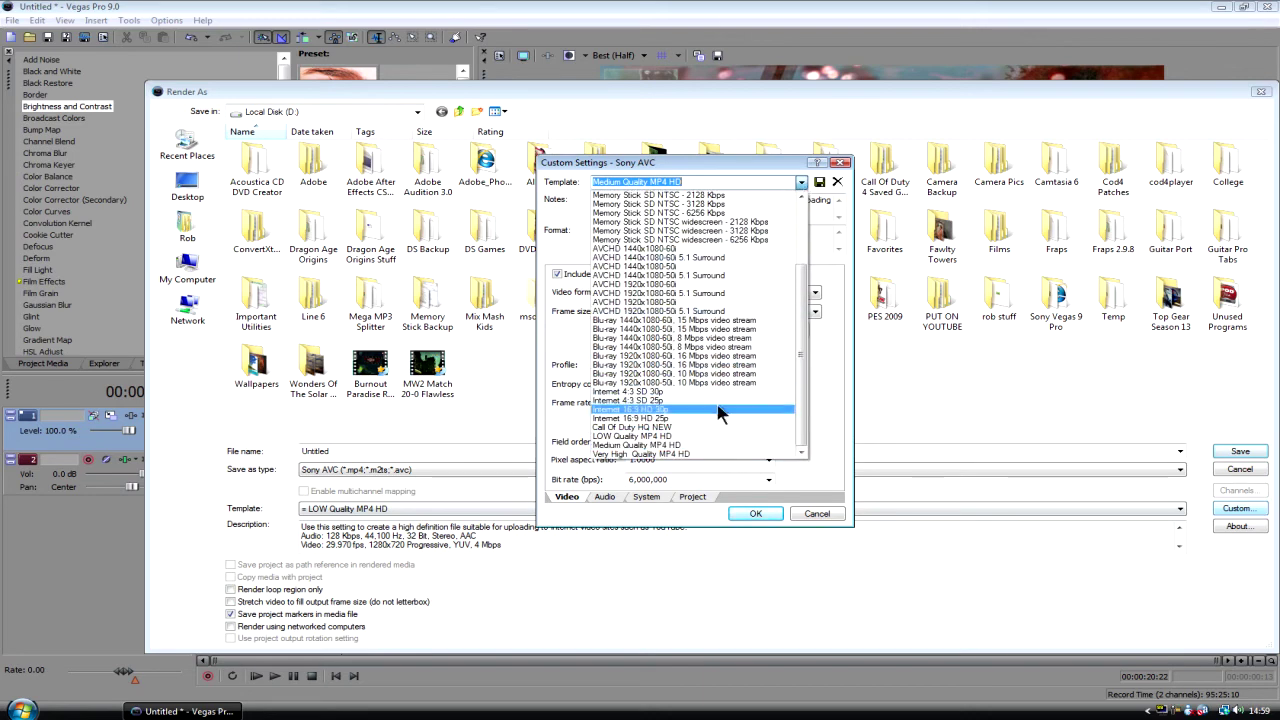
click(662, 455)
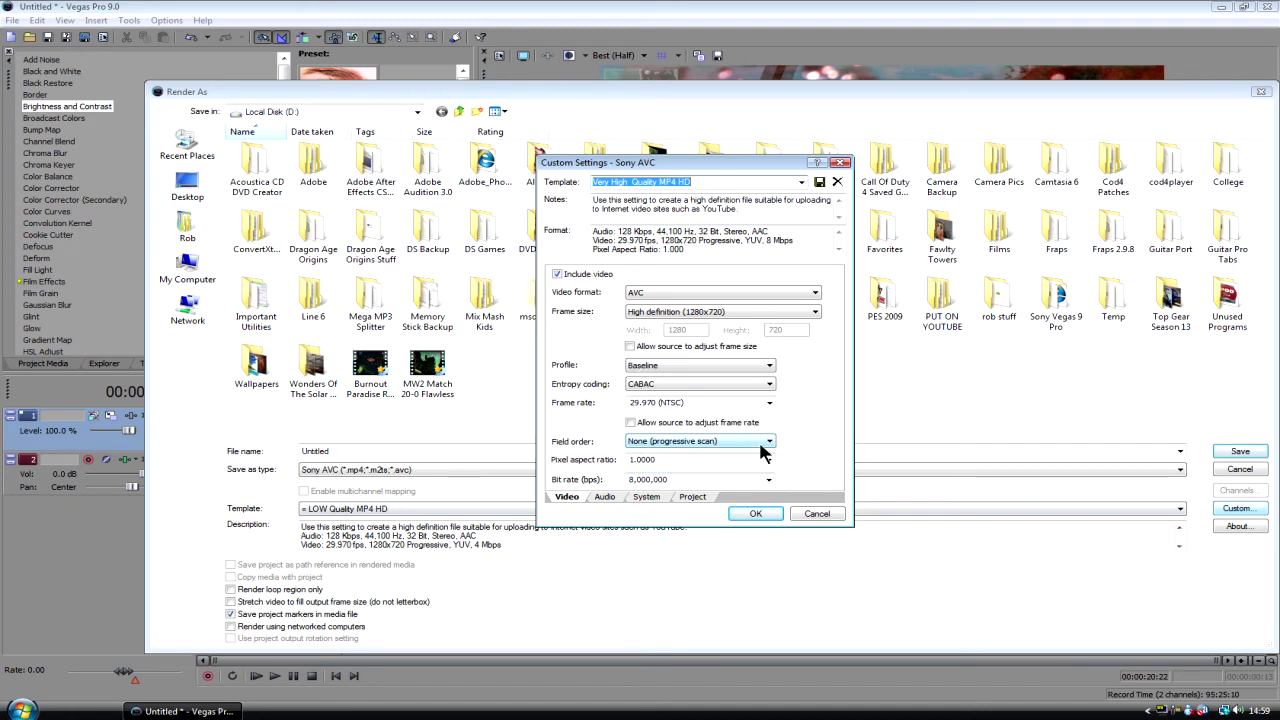
click(809, 515)
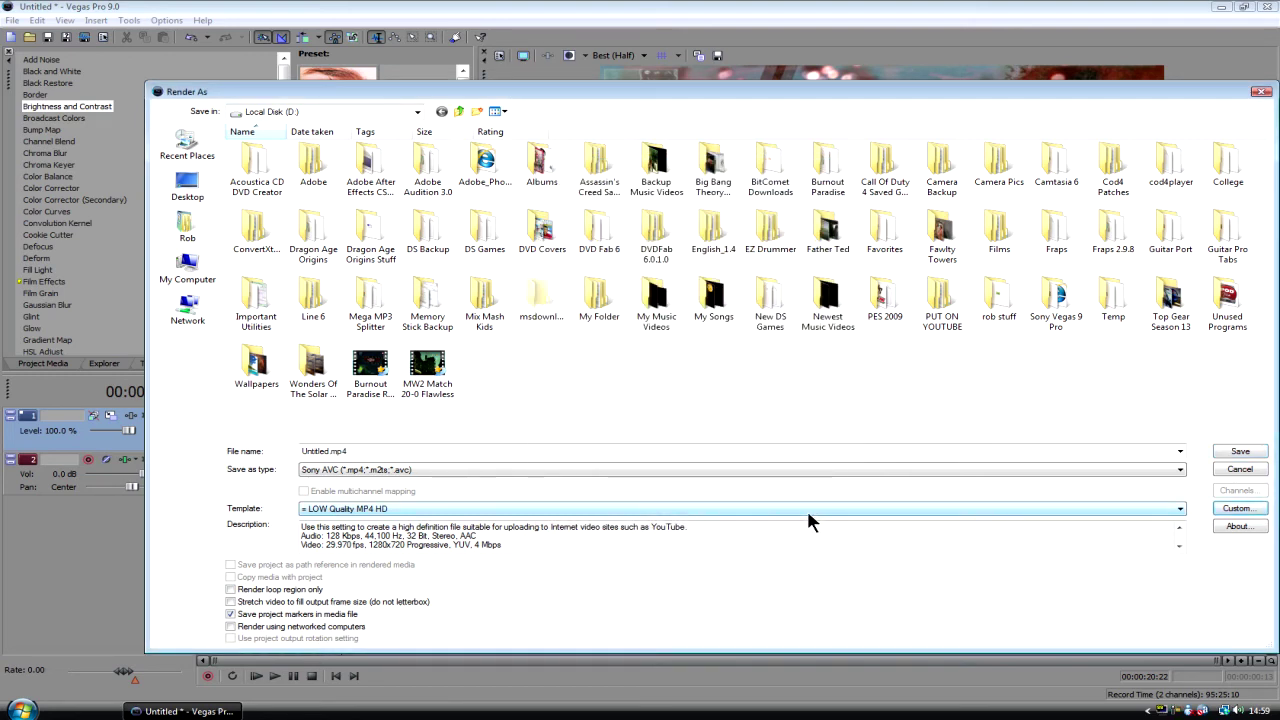
- Choose Windows Media Video V11 (*.wmv) output with the Medium Quality 720p HD template
click(377, 470)
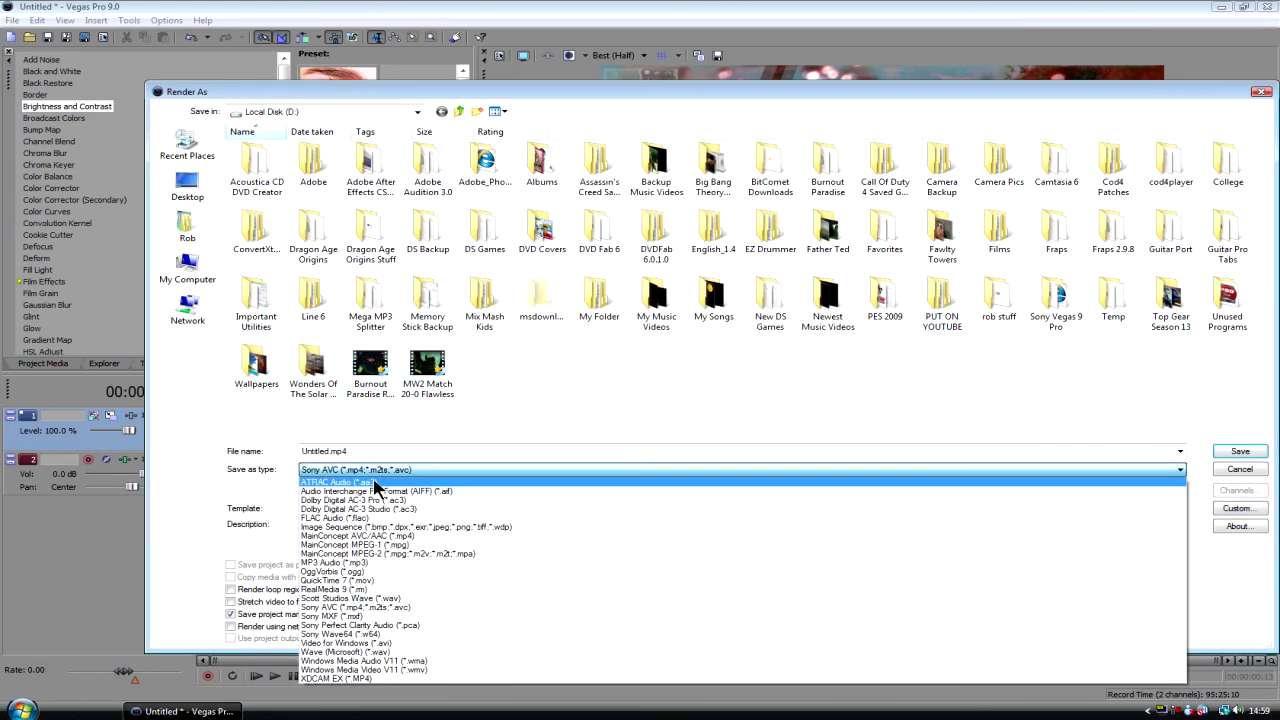
click(390, 669)
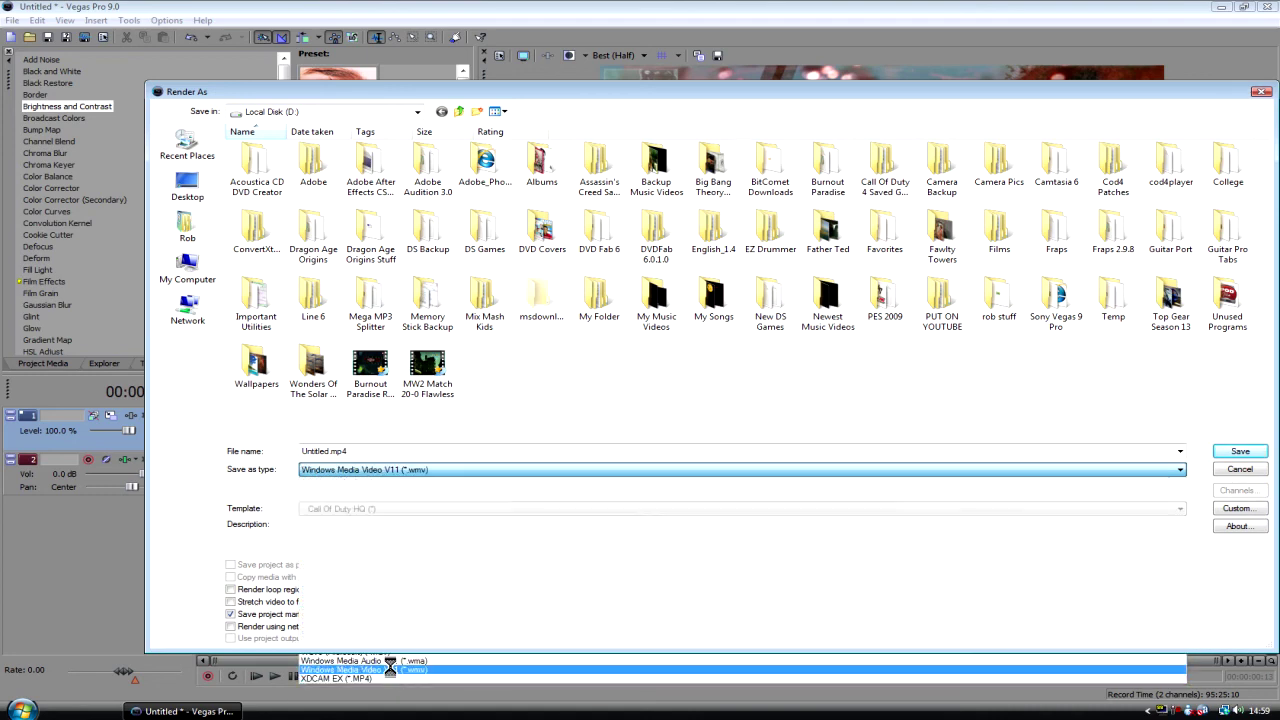
click(340, 509)
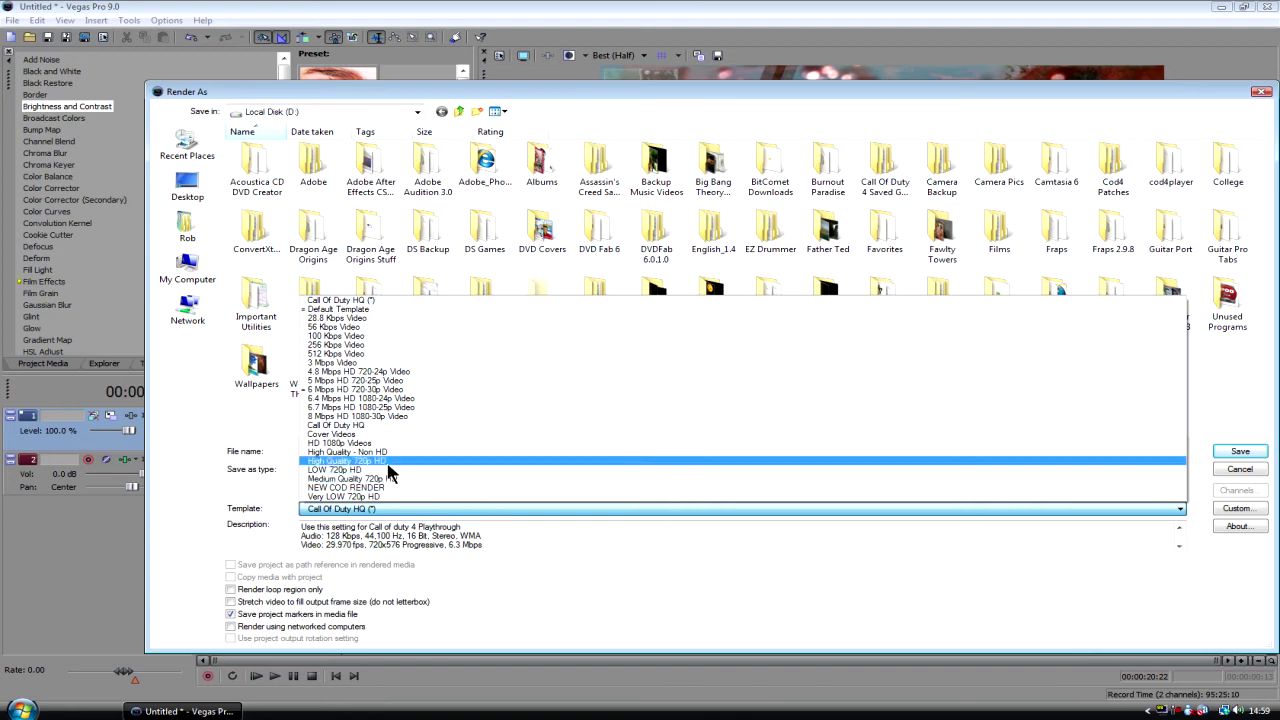
click(393, 486)
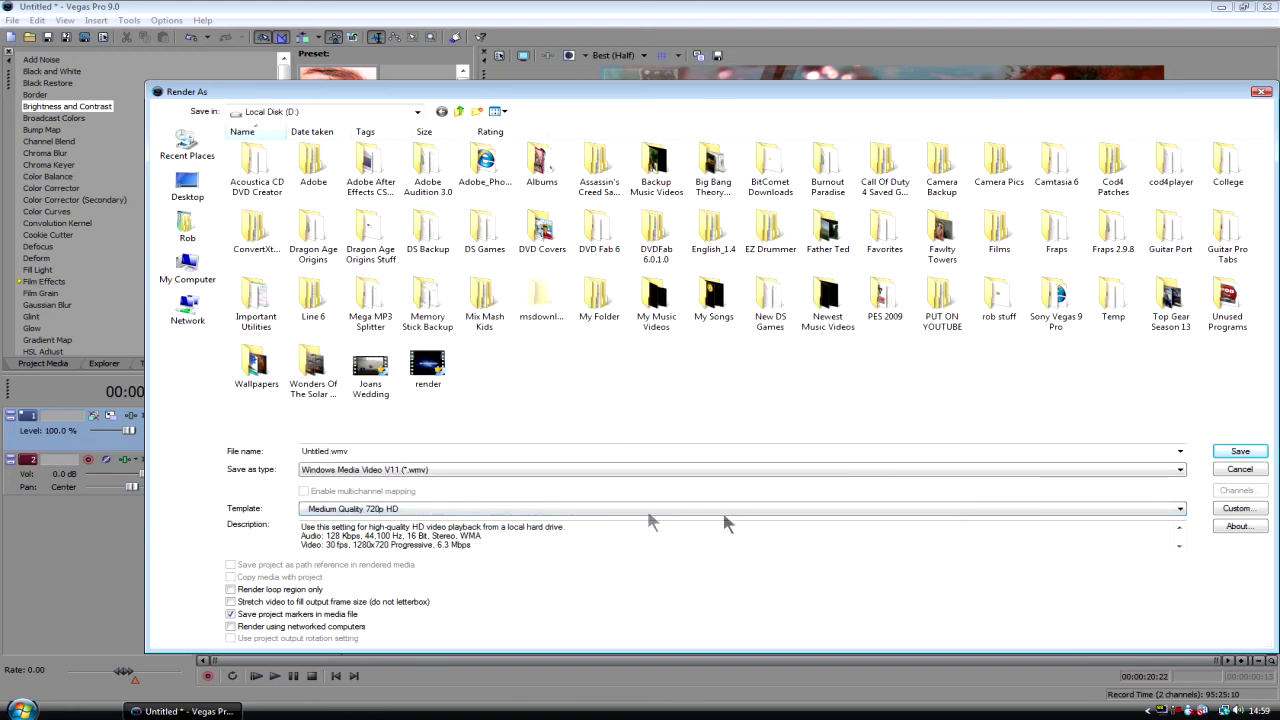
click(1234, 508)
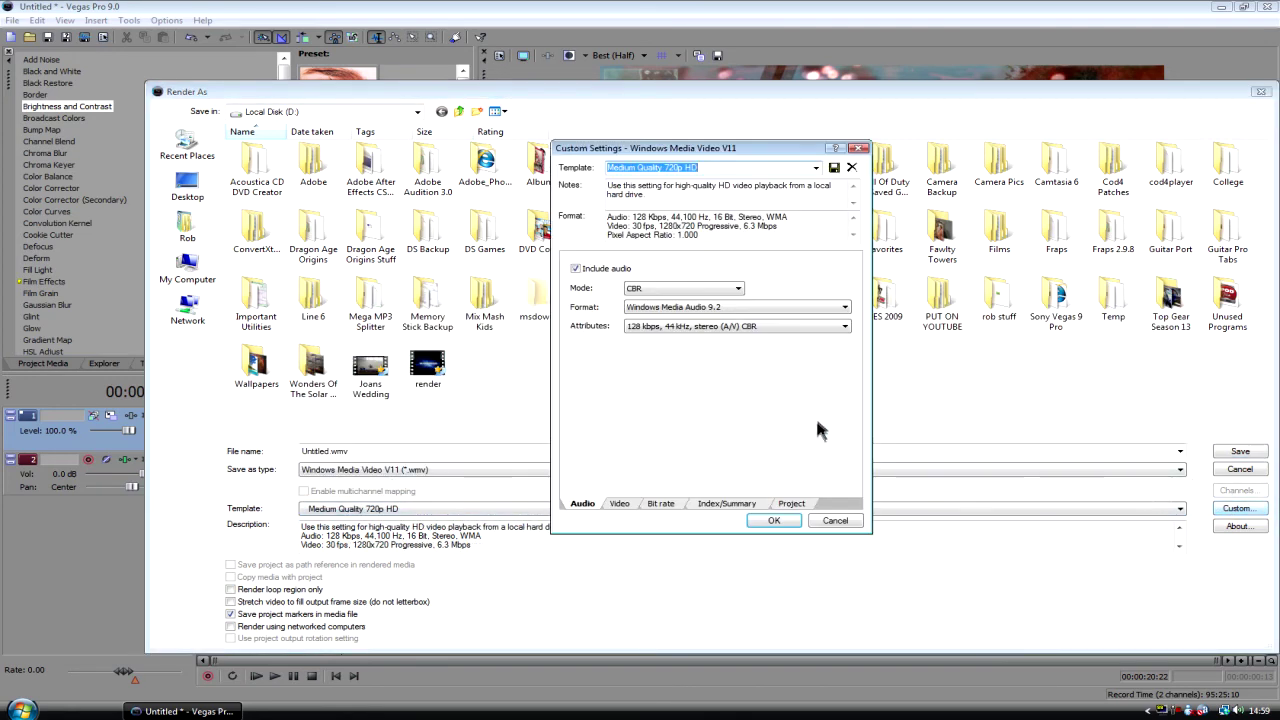
click(660, 288)
click(662, 300)
click(663, 307)
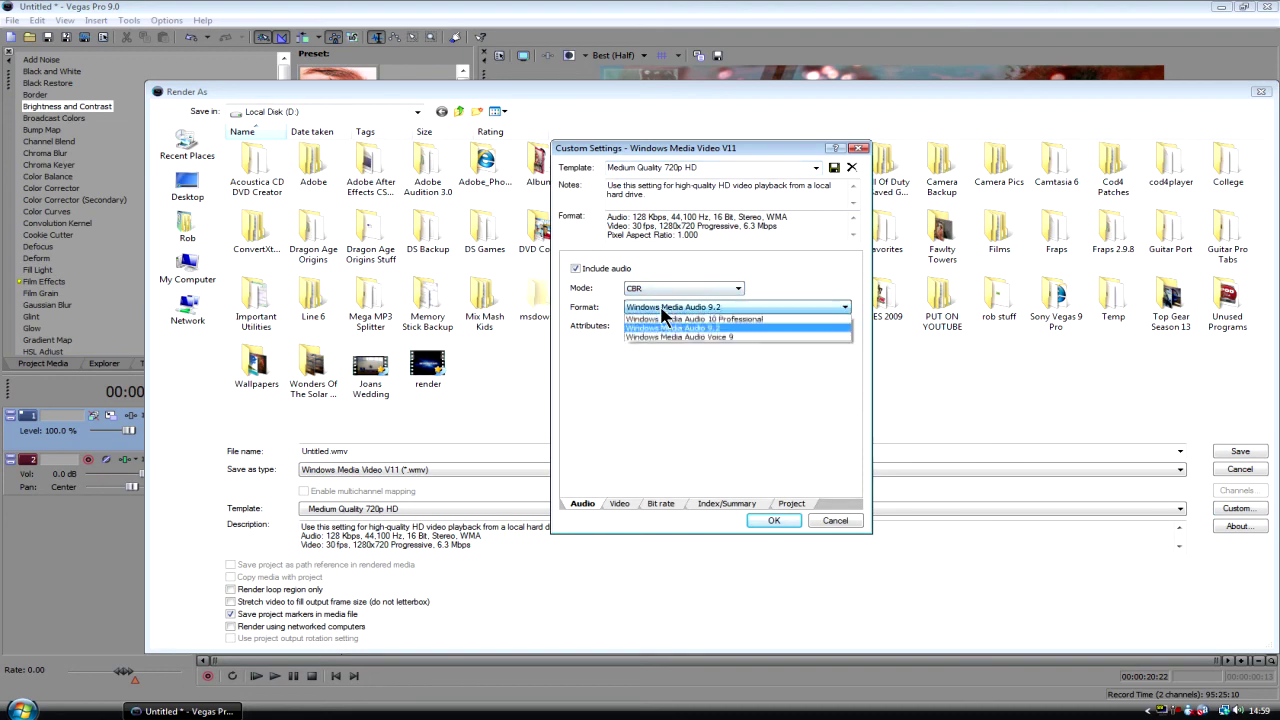
click(664, 316)
click(666, 326)
click(666, 328)
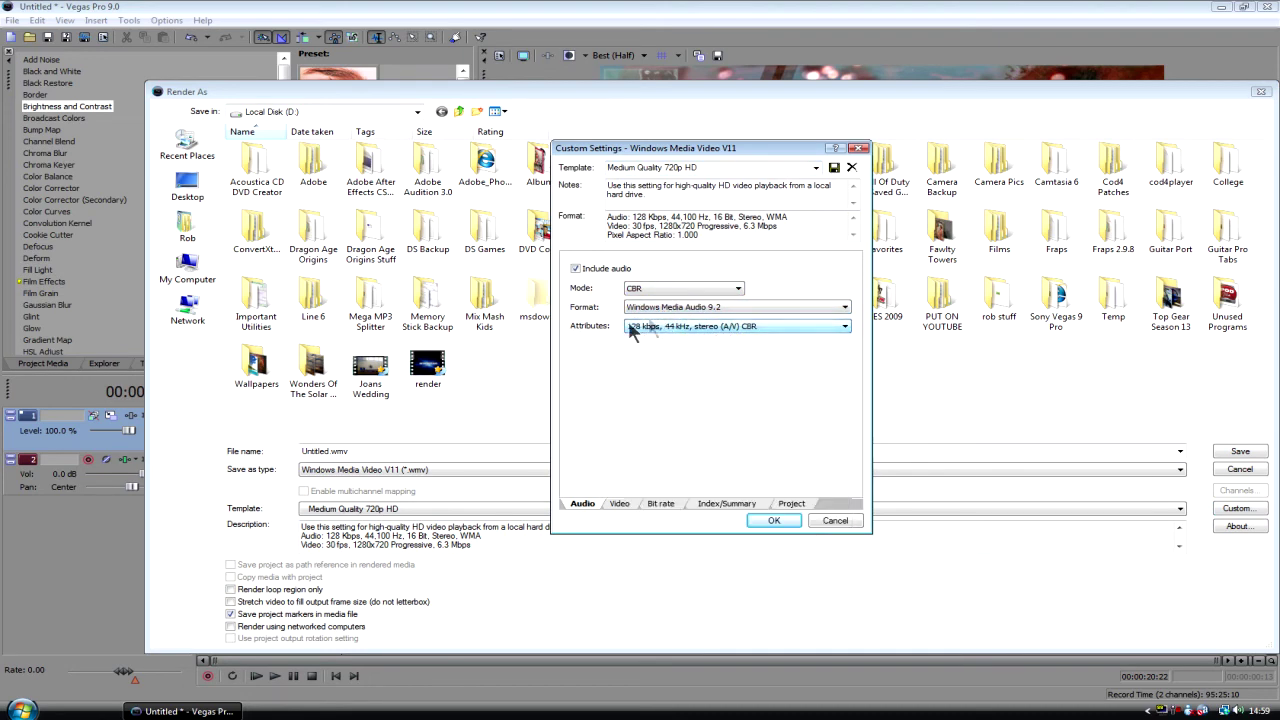
click(617, 503)
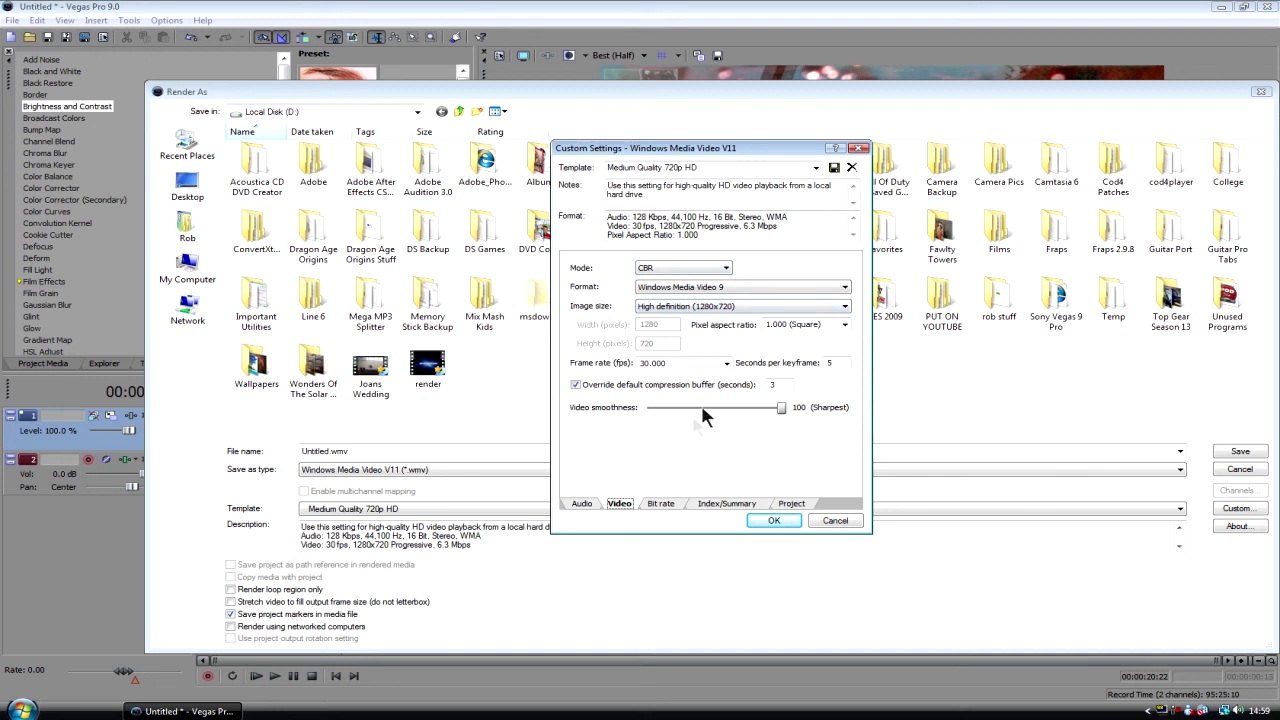
click(665, 506)
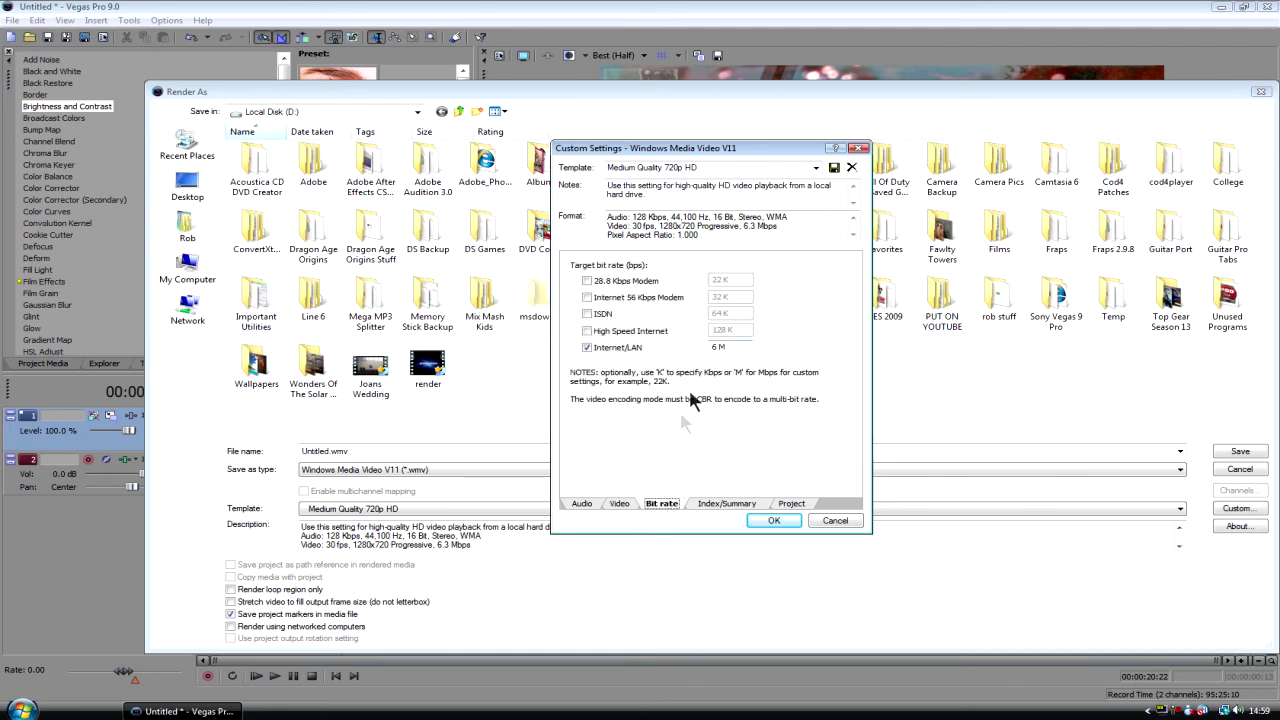
click(619, 505)
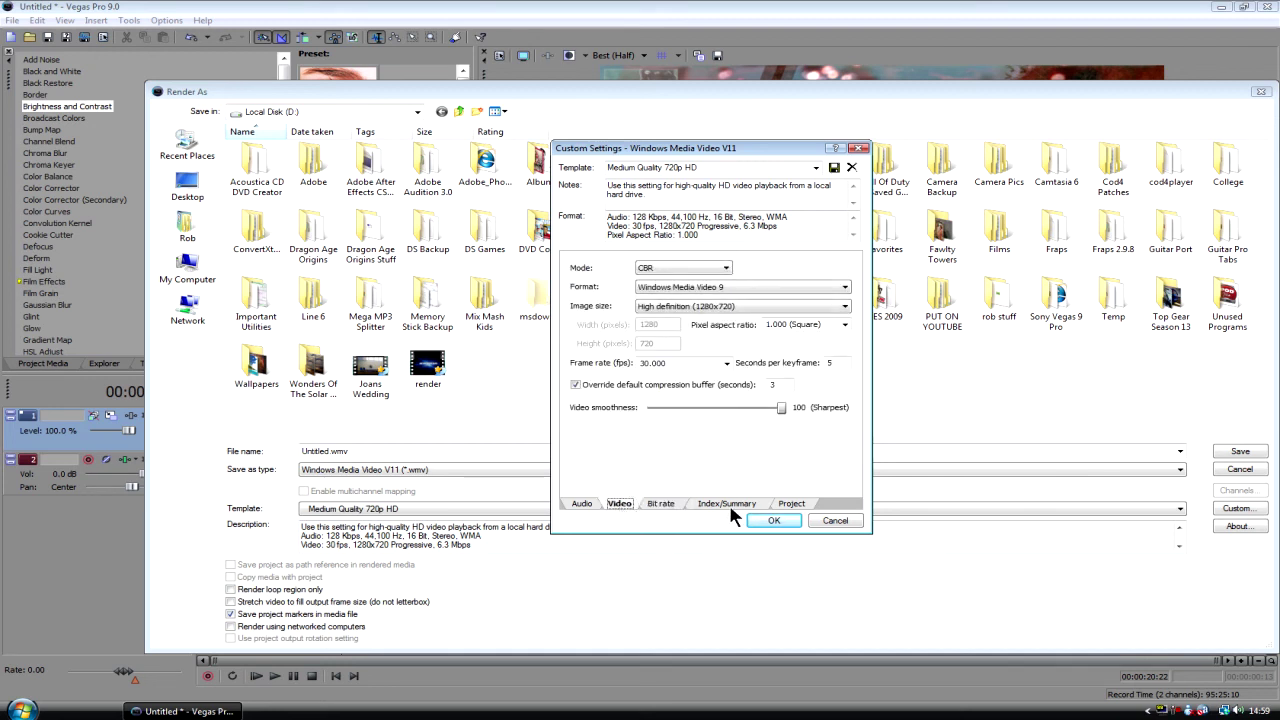
click(828, 521)
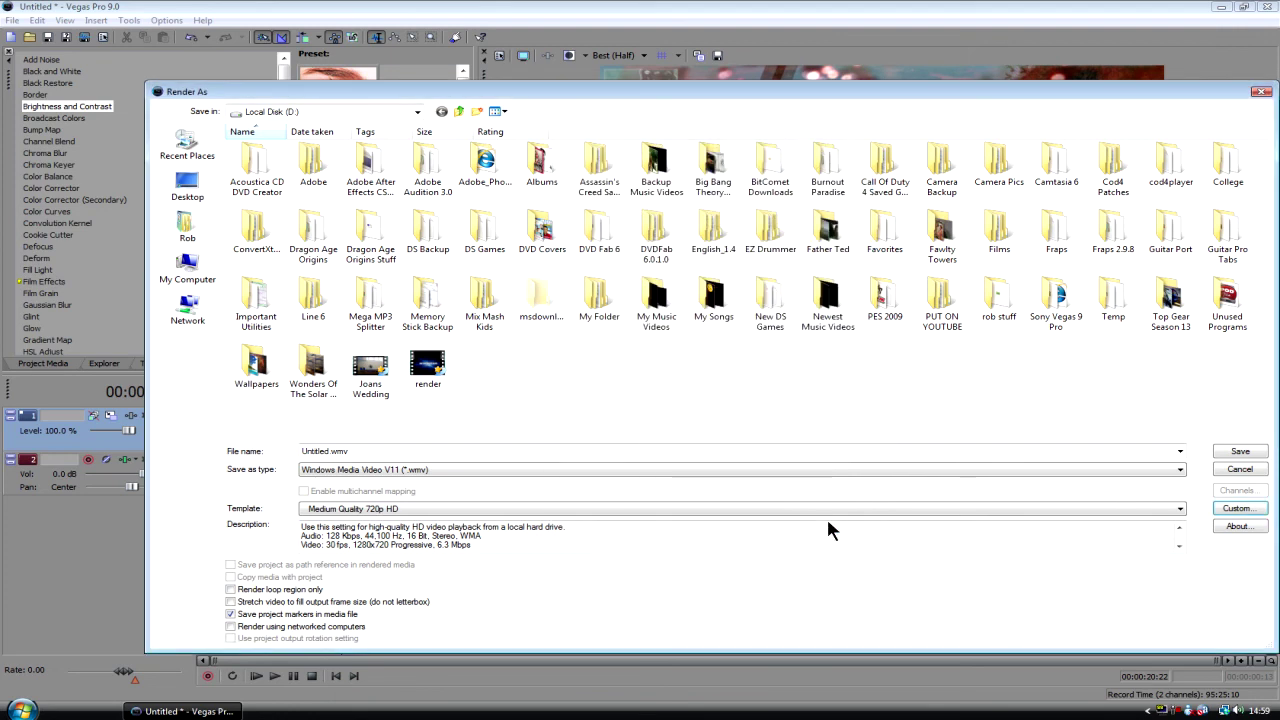
- Check the WMV template list, leaving Medium Quality 720p HD selected
click(819, 508)
click(820, 508)
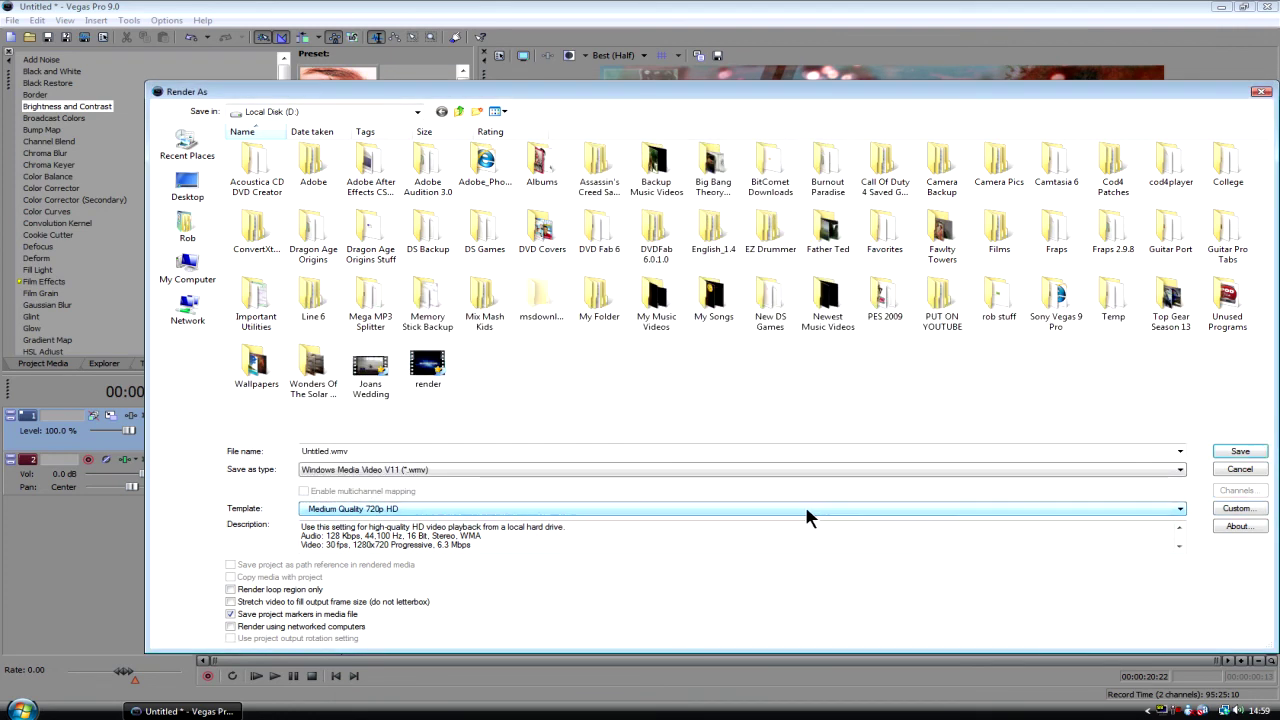
click(805, 509)
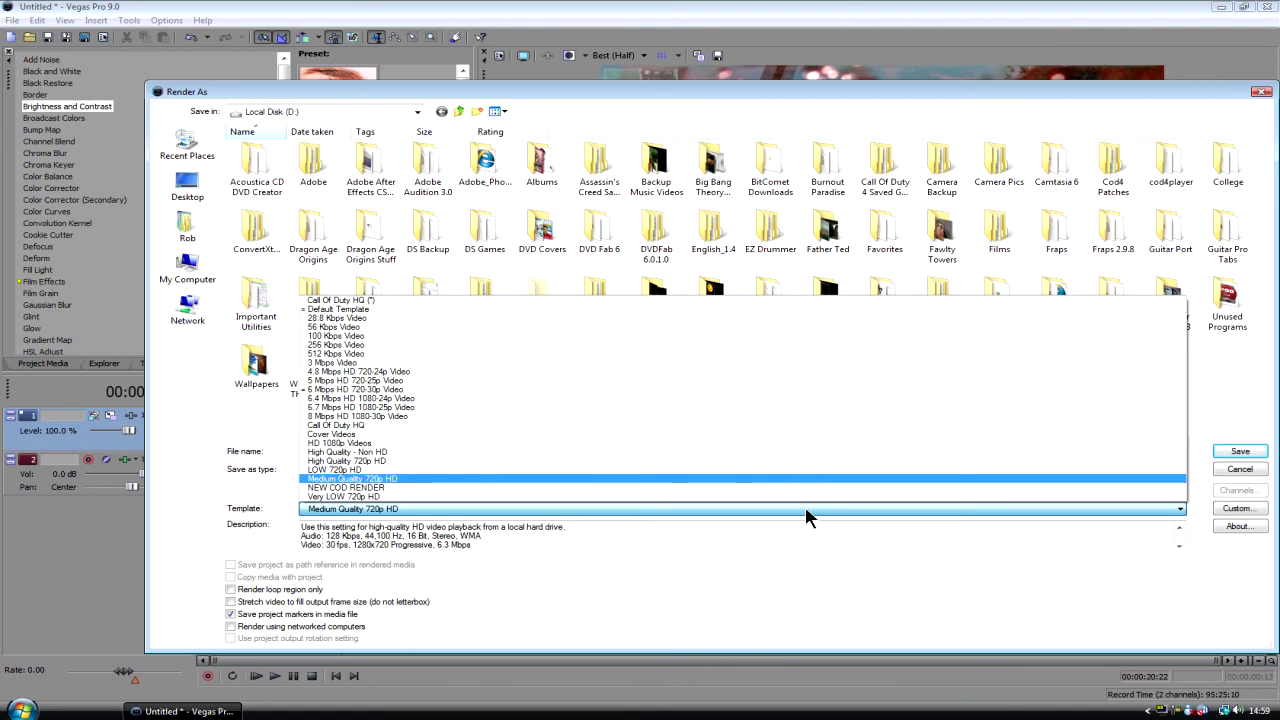
click(804, 503)
- Cancel rendering, then move the playhead to 00:00:12:18 and past the clip's end
click(1220, 468)
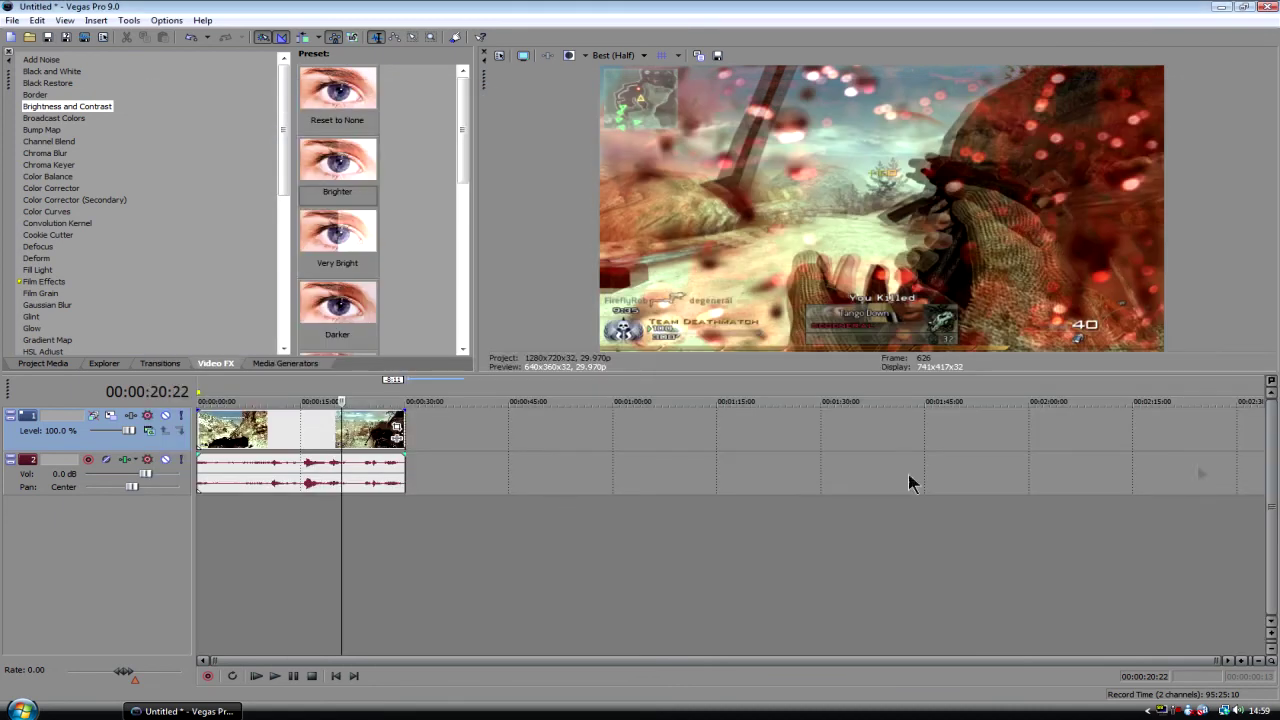
click(286, 567)
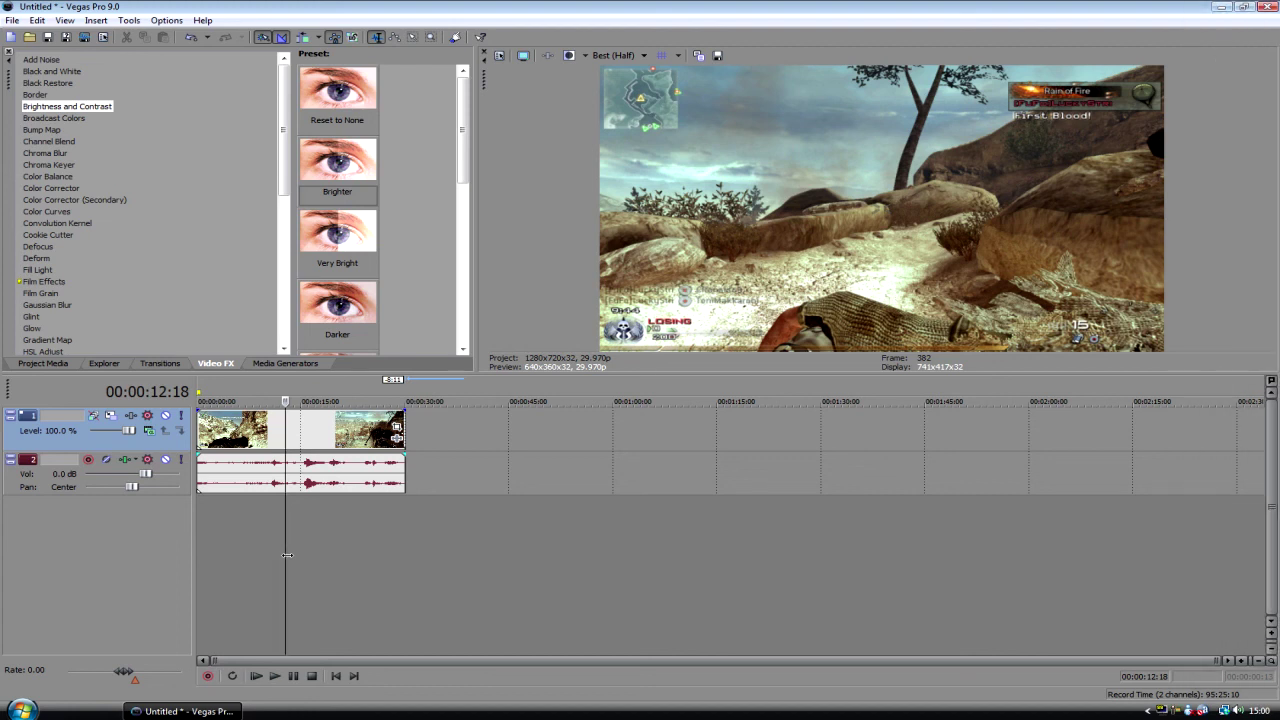
click(636, 577)
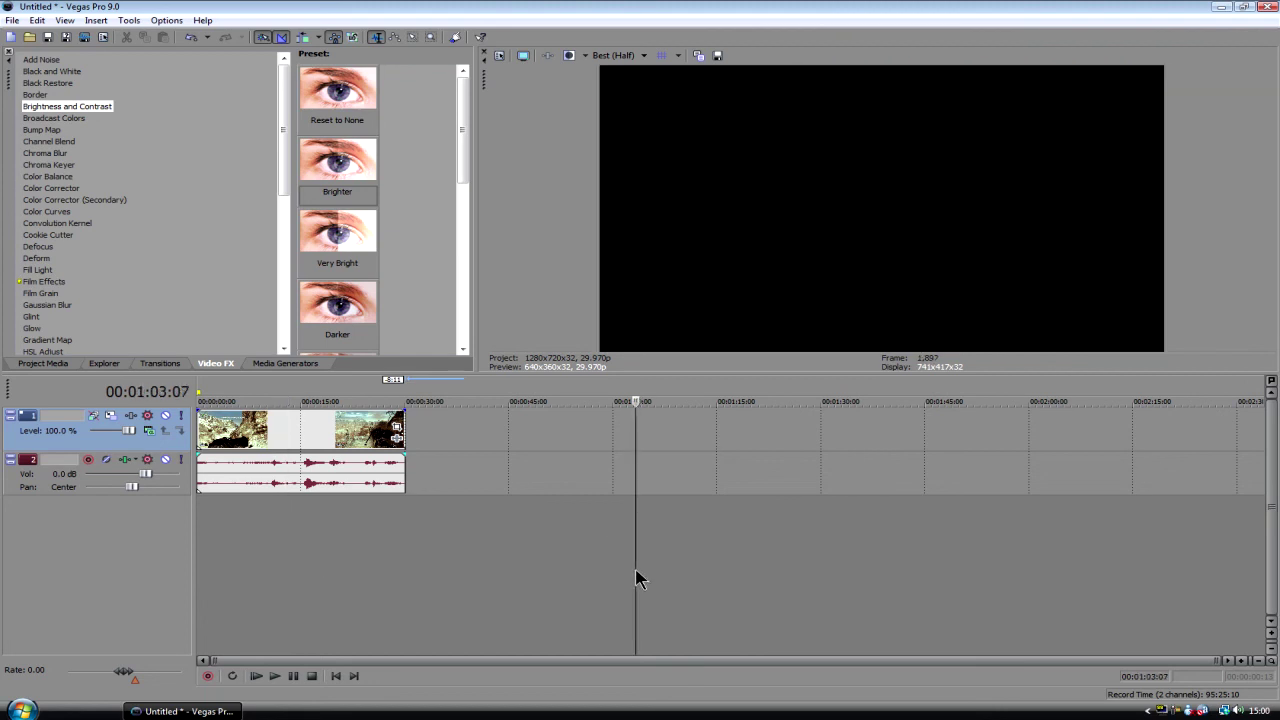